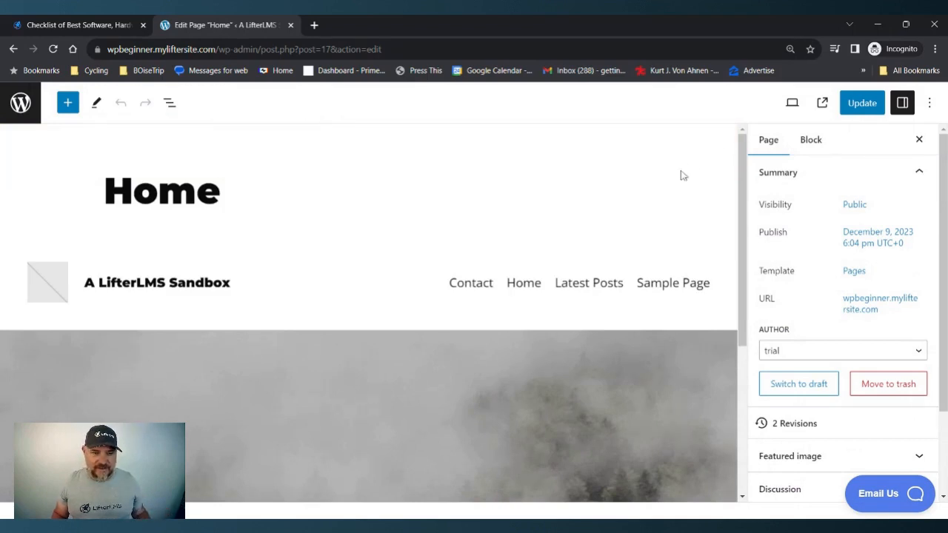
# Look over the Home page's existing content and hide the page settings sidebar to widen the editing area.
pyautogui.scroll(-5, 570, 237)
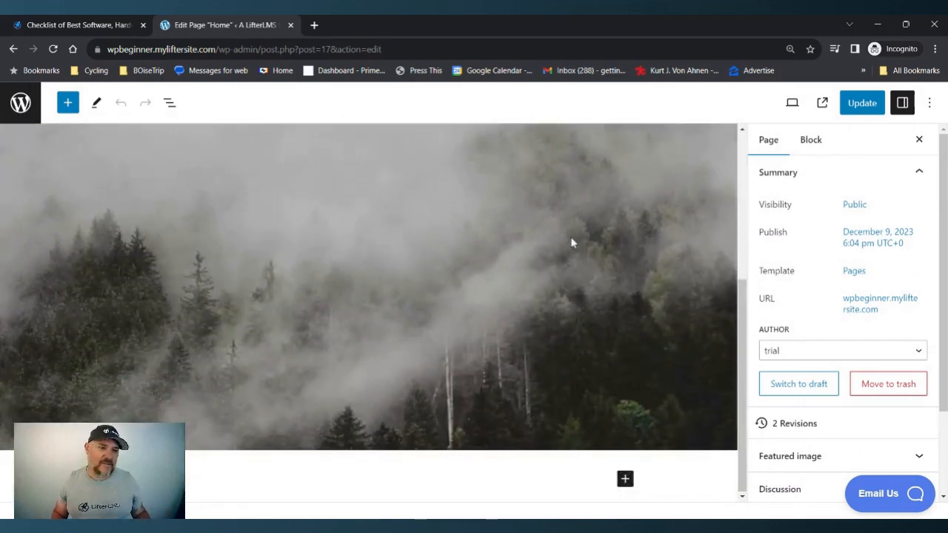
pyautogui.scroll(5, 571, 242)
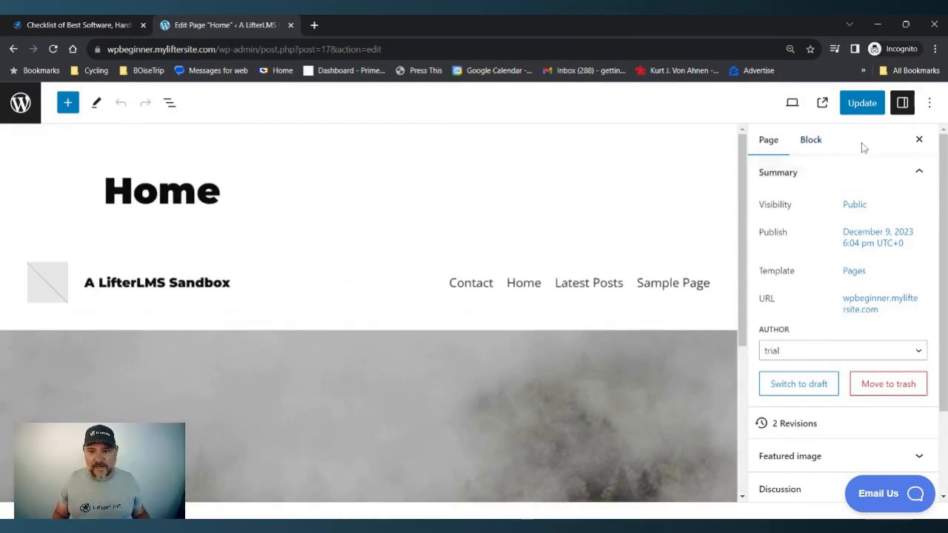
pyautogui.click(920, 140)
pyautogui.scroll(-3, 659, 224)
pyautogui.scroll(-1, 659, 224)
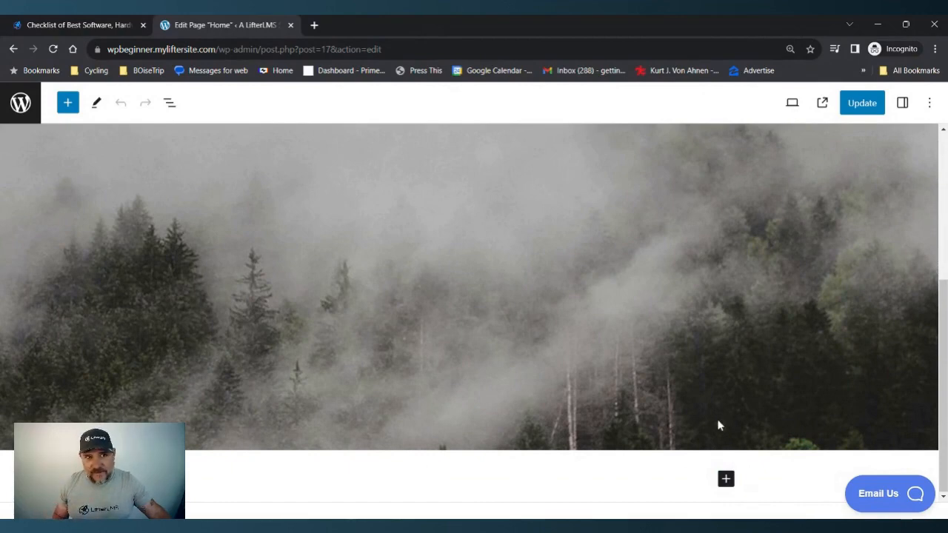
pyautogui.click(901, 103)
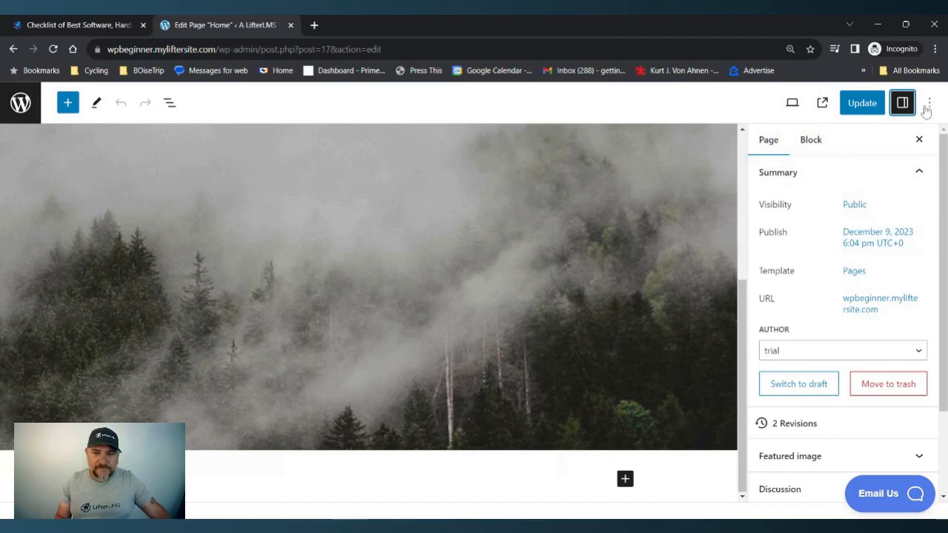
pyautogui.click(918, 139)
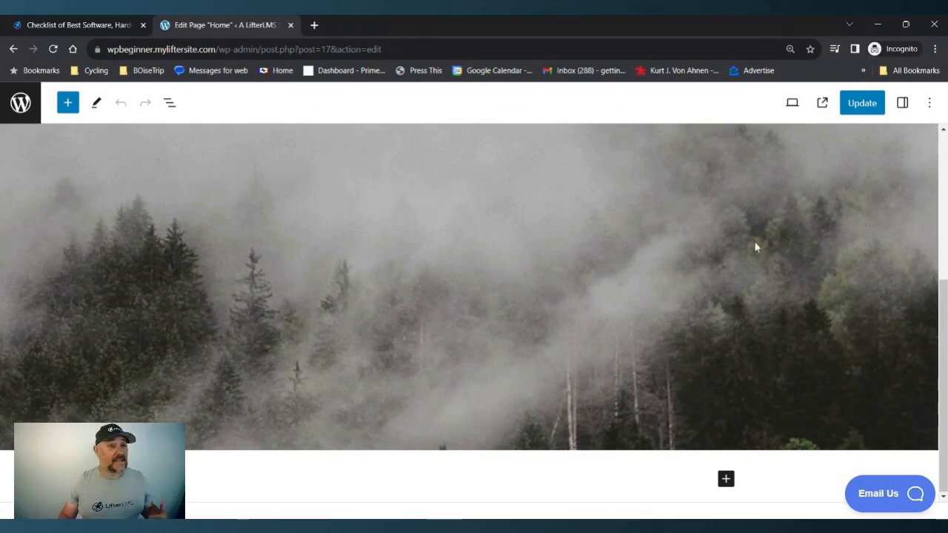
# Open the full block library and look through the available text, media, design, widget and theme blocks.
pyautogui.click(726, 481)
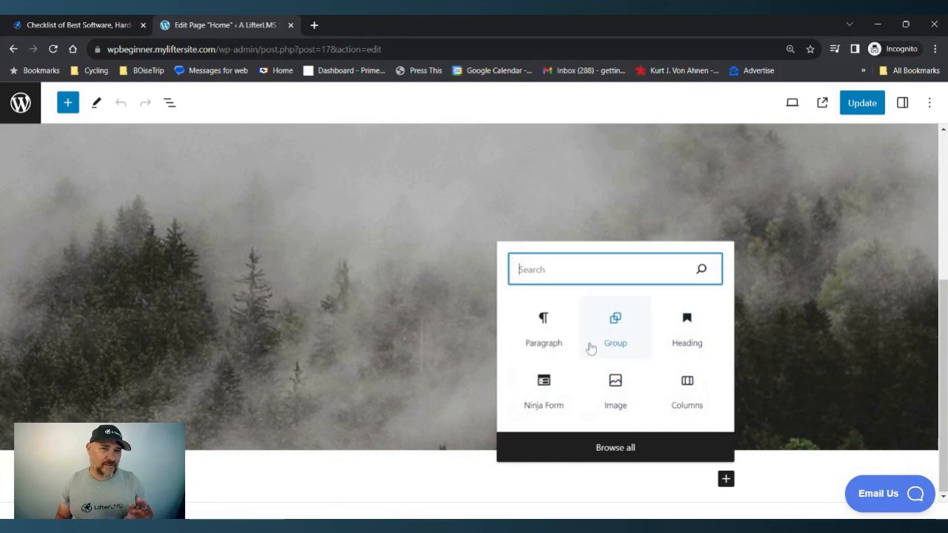
pyautogui.click(618, 452)
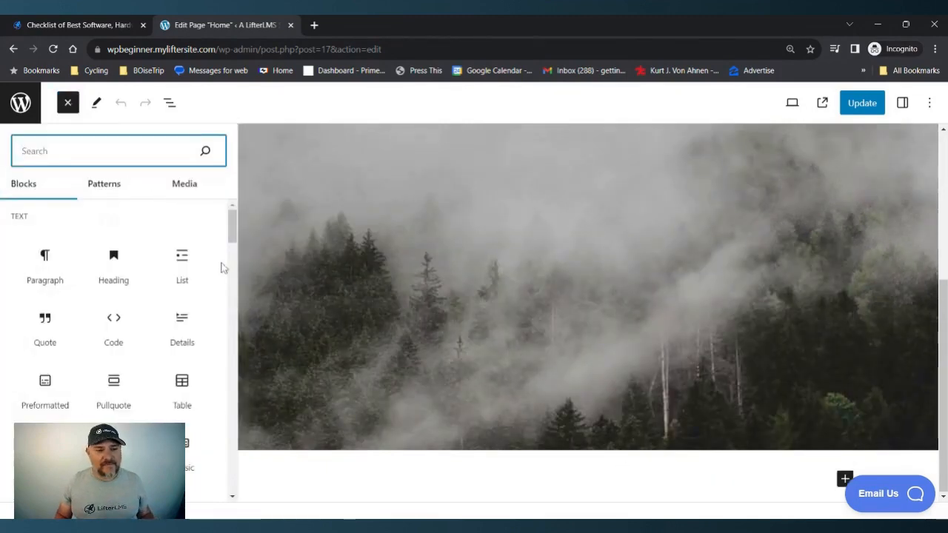
pyautogui.moveTo(145, 259)
pyautogui.scroll(-5, 130, 260)
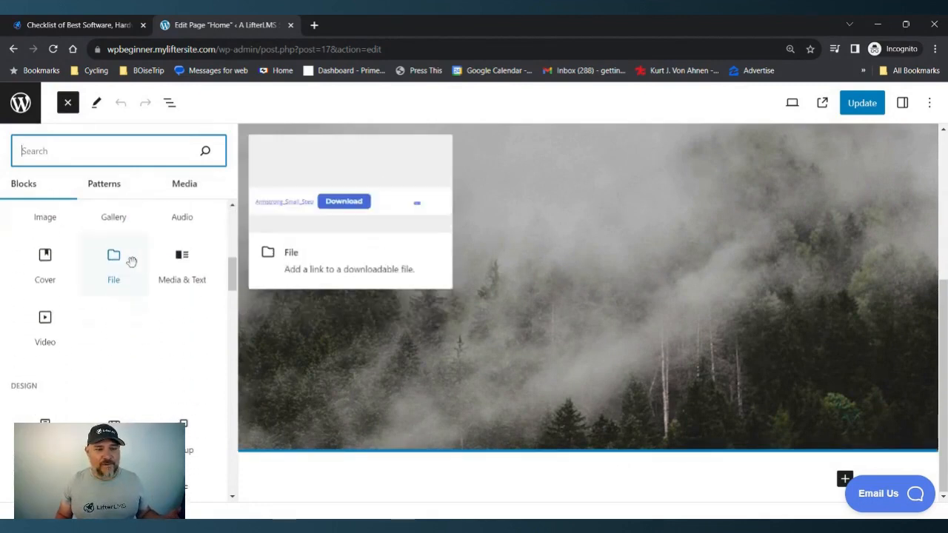
pyautogui.scroll(-5, 132, 263)
pyautogui.scroll(-8, 134, 265)
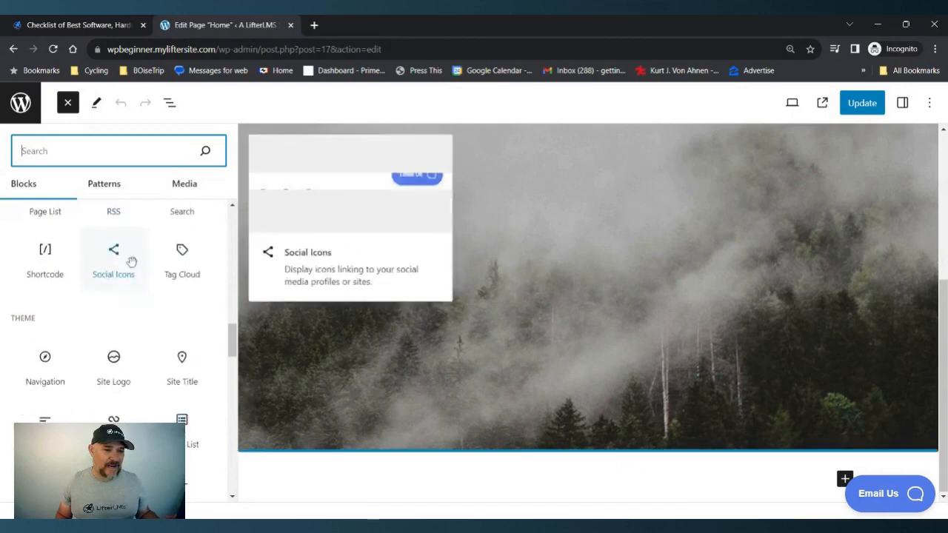
pyautogui.scroll(-3, 132, 261)
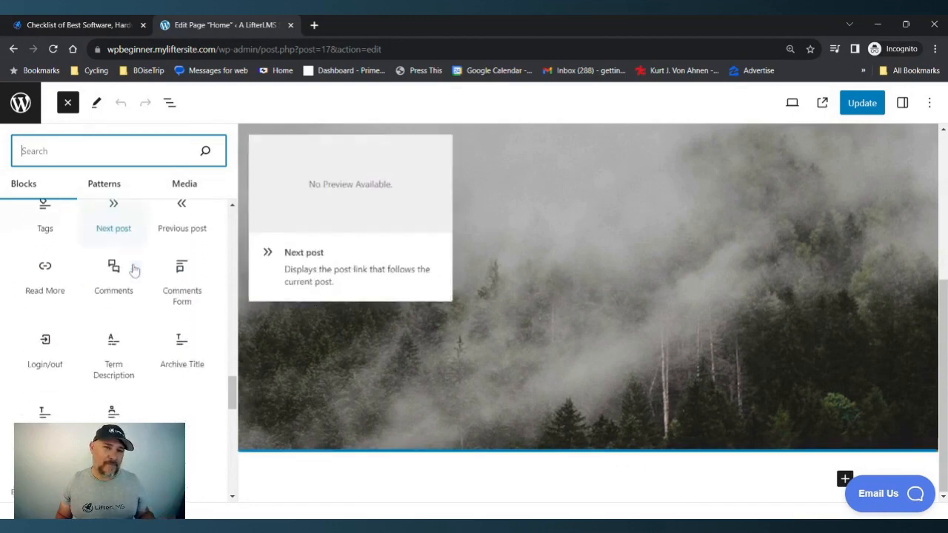
pyautogui.scroll(6, 132, 261)
pyautogui.scroll(10, 132, 260)
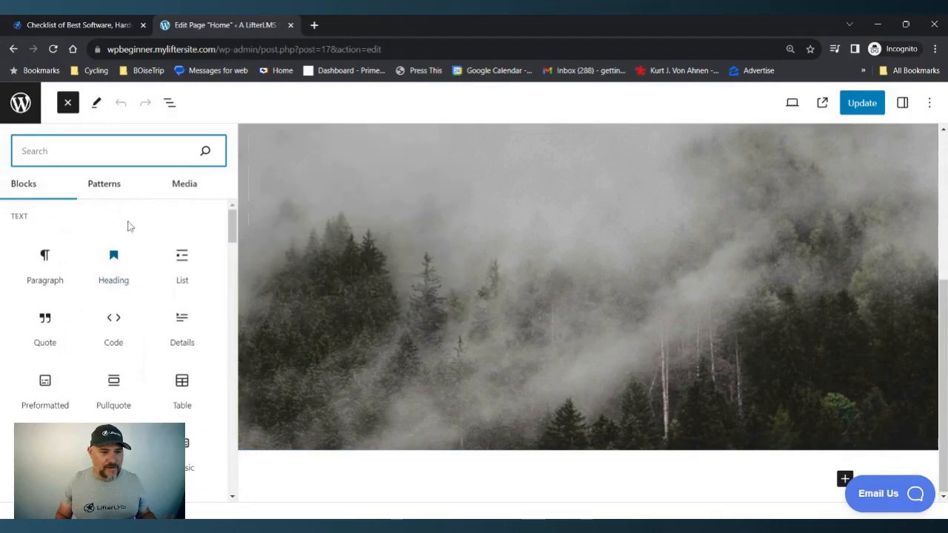
# Insert a Heading block below the forest image with the text "Welcome to PrecisionCraft Manufacturing".
pyautogui.moveTo(113, 256)
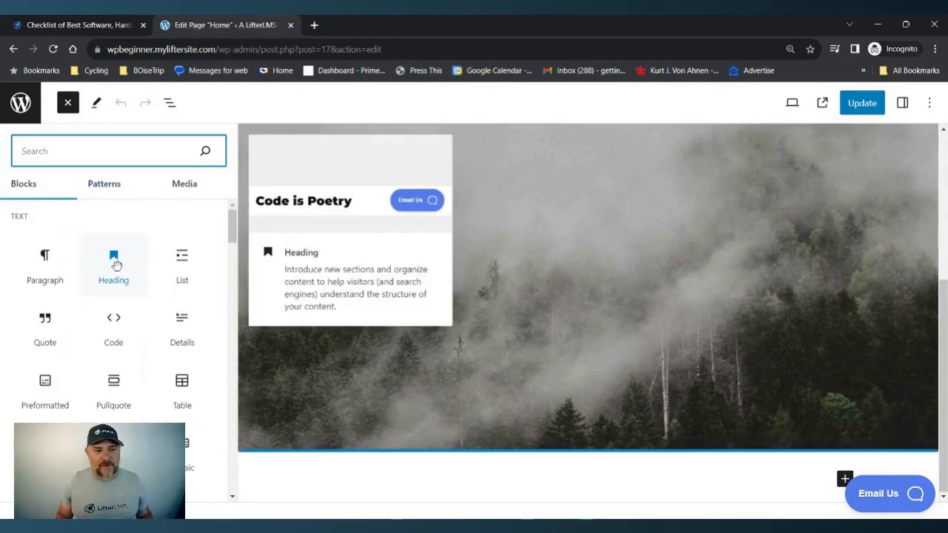
pyautogui.click(116, 265)
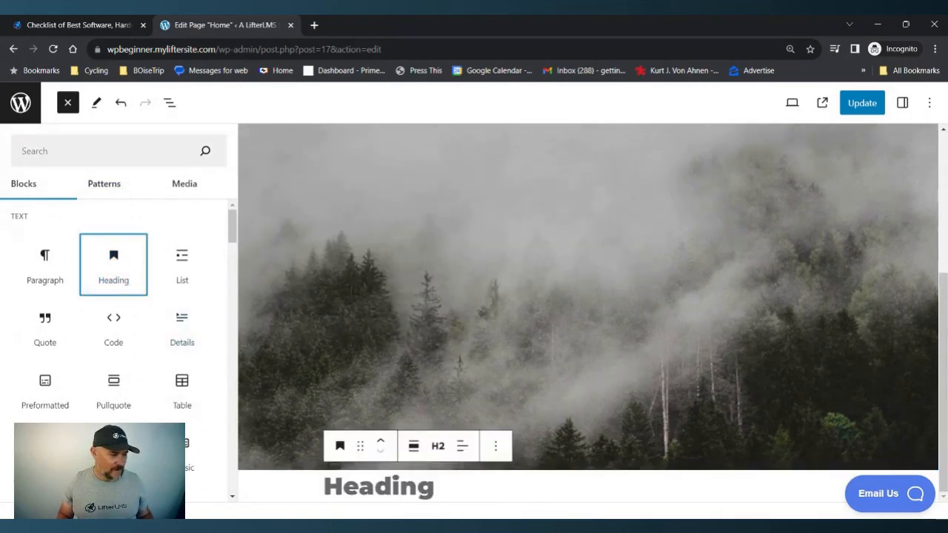
pyautogui.click(443, 478)
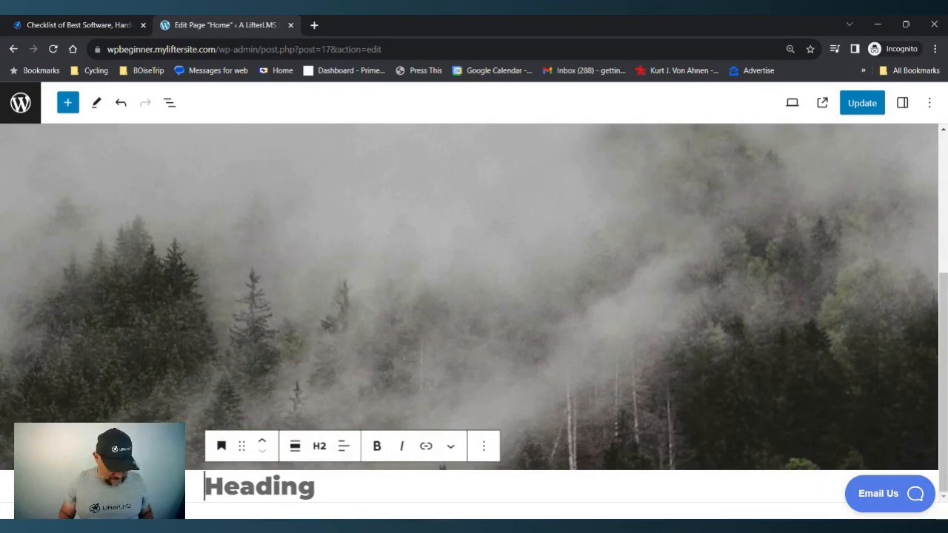
pyautogui.write('Welcome to PrecisionCraft Manufacturing')
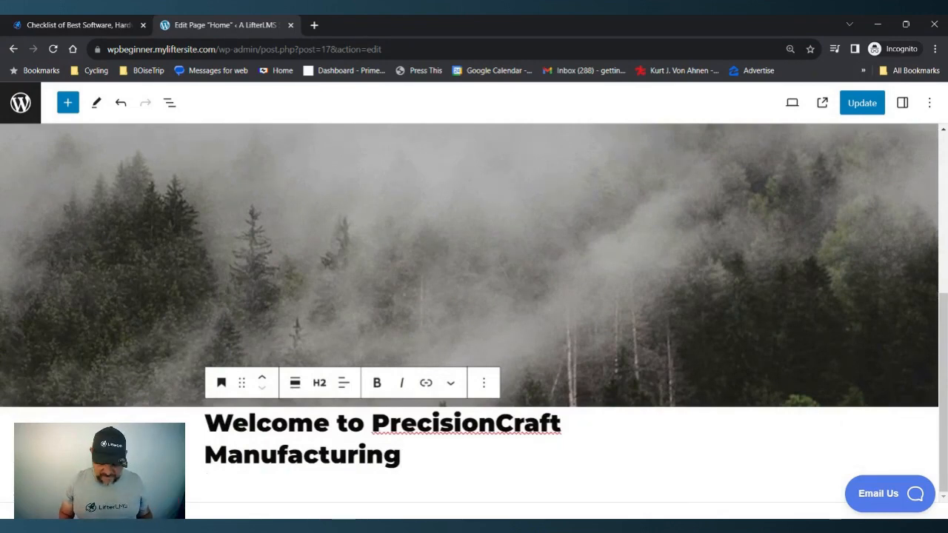
pyautogui.press('Return')
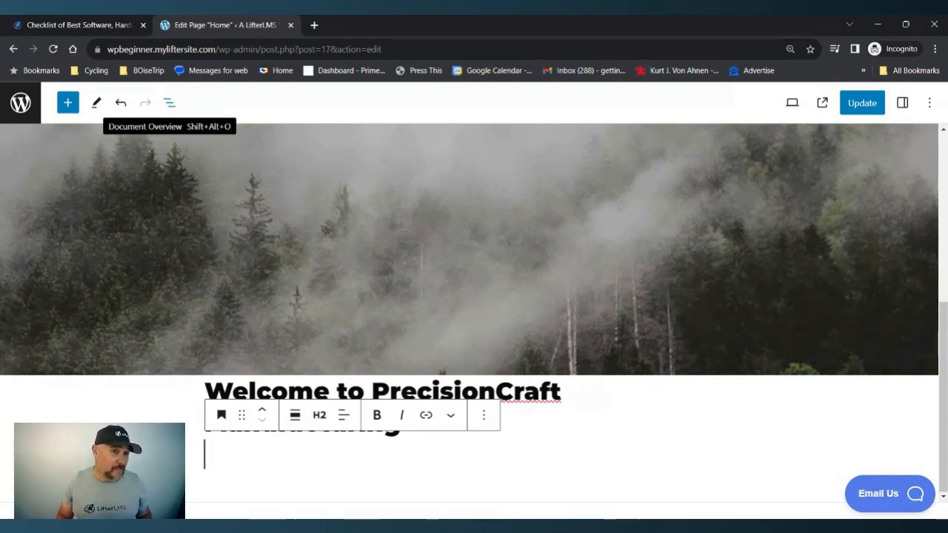
# Add a Paragraph block below the heading with the company introduction, from "At PrecisionCraft Manufacturing, we redefine excellence" to "turning dreams into reality.".
pyautogui.click(168, 103)
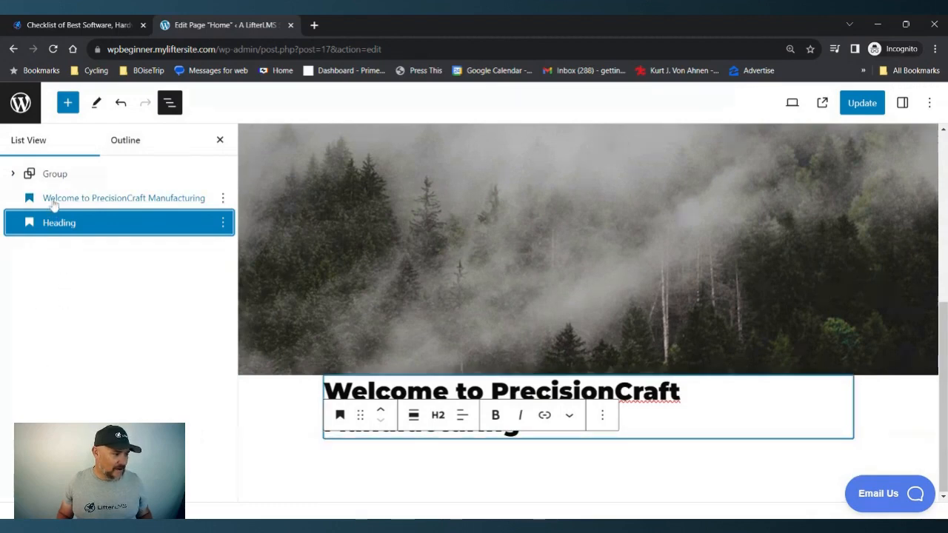
pyautogui.click(67, 103)
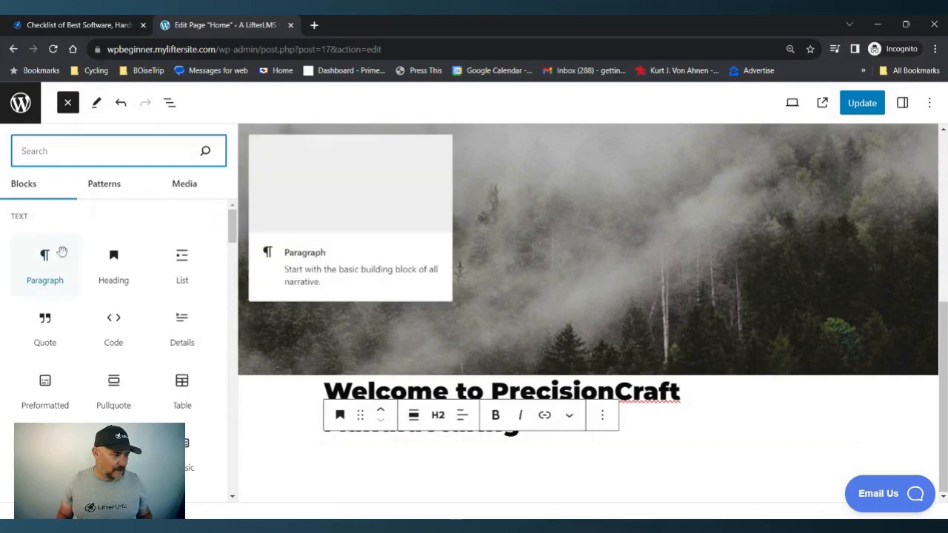
pyautogui.click(46, 264)
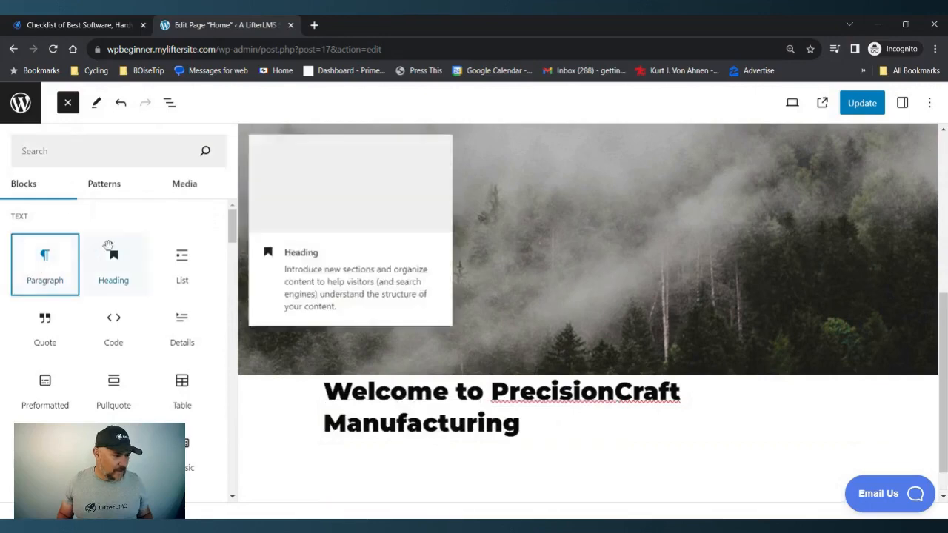
pyautogui.scroll(-5, 113, 297)
pyautogui.scroll(-1, 588, 312)
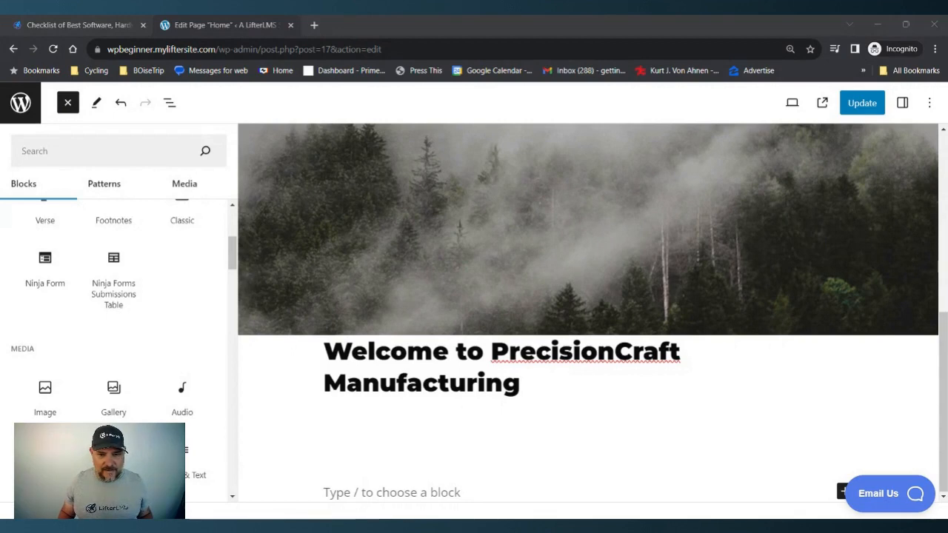
pyautogui.click(392, 492)
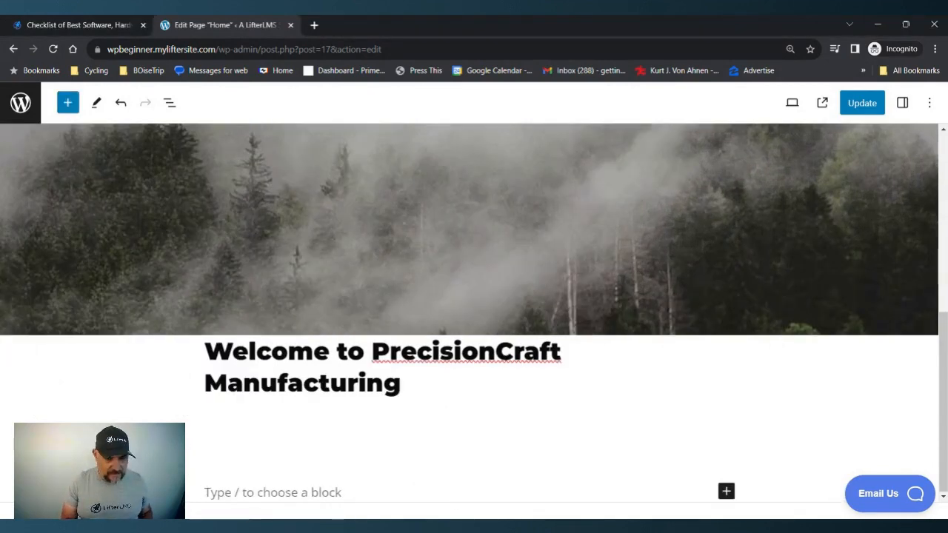
pyautogui.write('At PrecisionCraft Manufacturing, we redefine excellence in the world of manufacturing. With a passion for precision and a commitment to innovation, we bring your ideas to life with unparalleled craftsmanship. From concept to creation, we are your trusted partner in turning dreams into reality.')
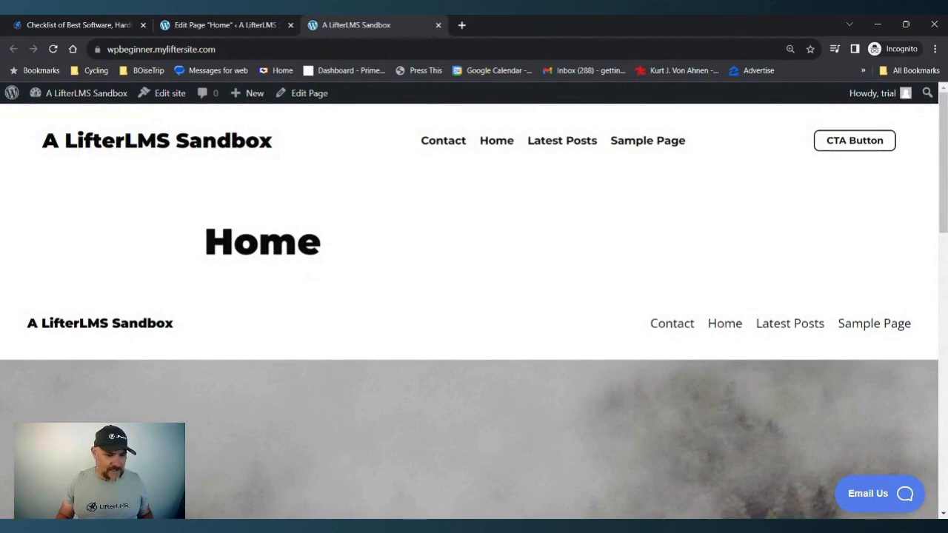
# Look over the live Home page from the header down to the footer.
pyautogui.scroll(-7, 401, 288)
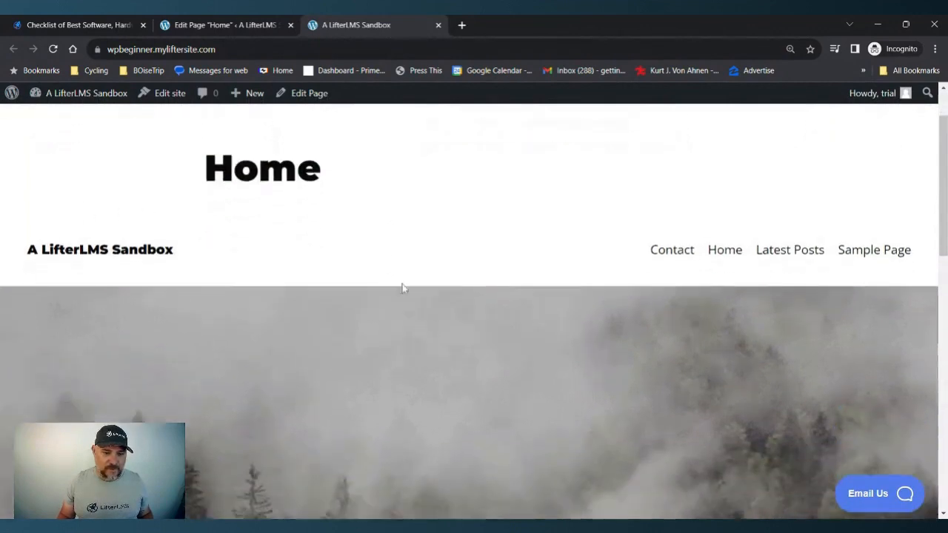
pyautogui.scroll(-4, 405, 288)
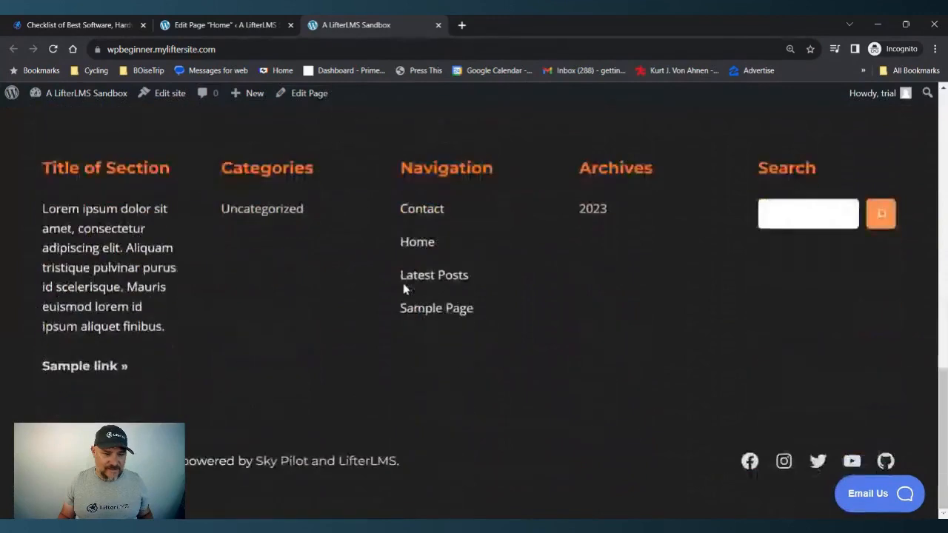
pyautogui.scroll(12, 405, 287)
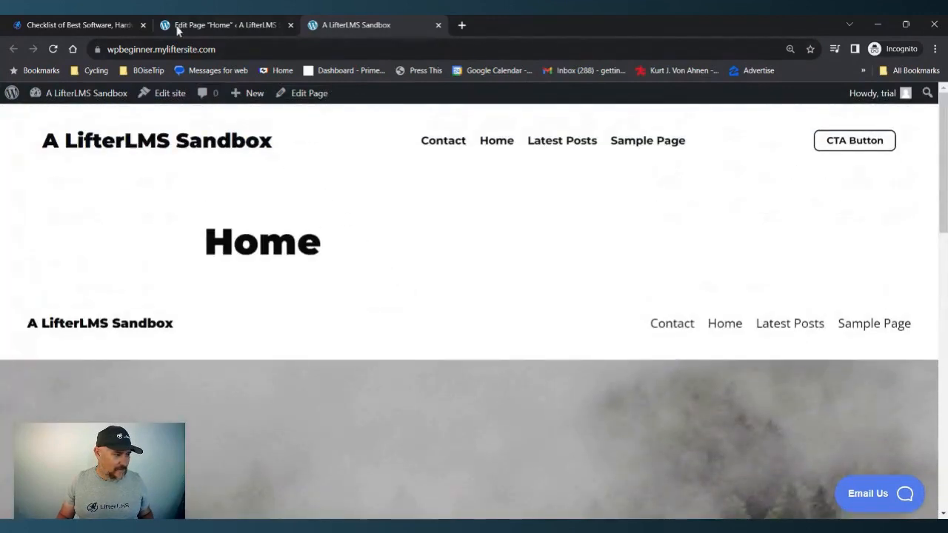
# Update the Home page and reload the live site to review the new heading and introduction paragraph.
pyautogui.click(230, 24)
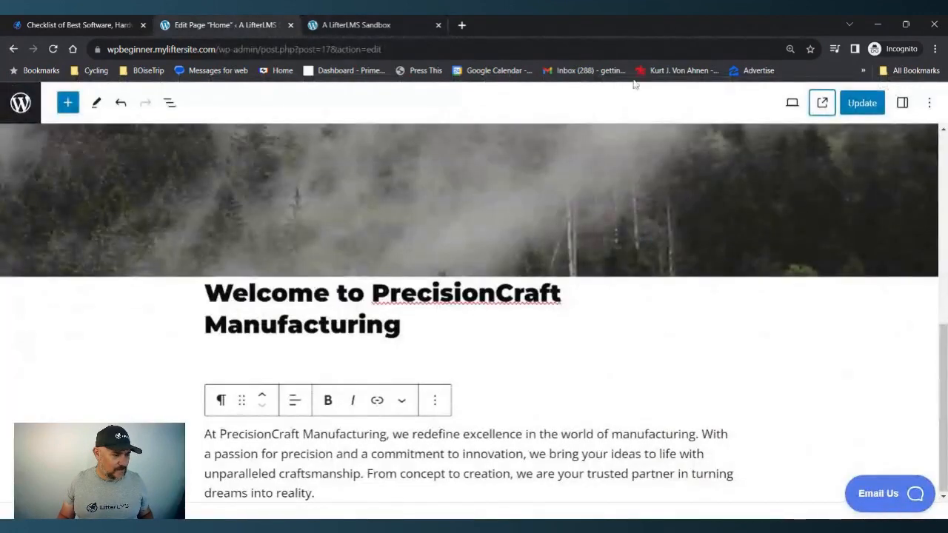
pyautogui.click(855, 103)
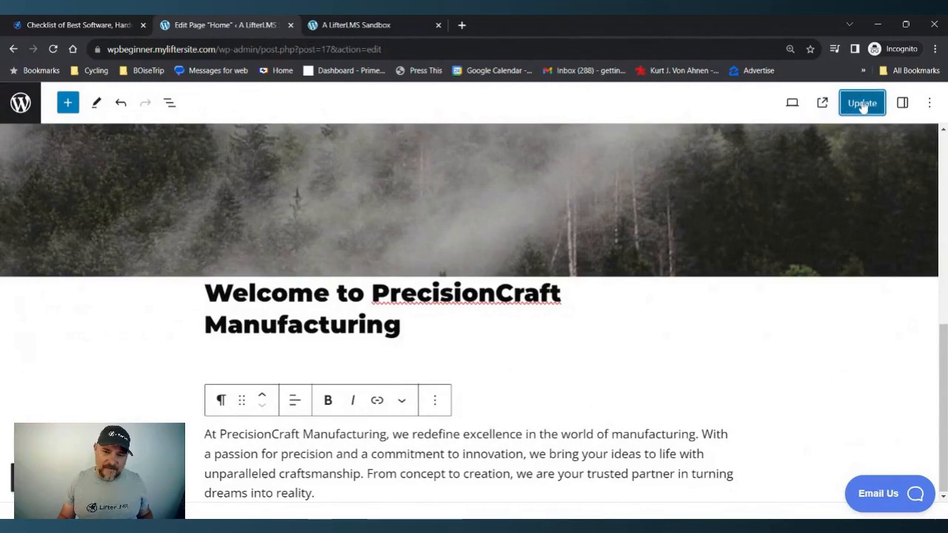
pyautogui.click(378, 28)
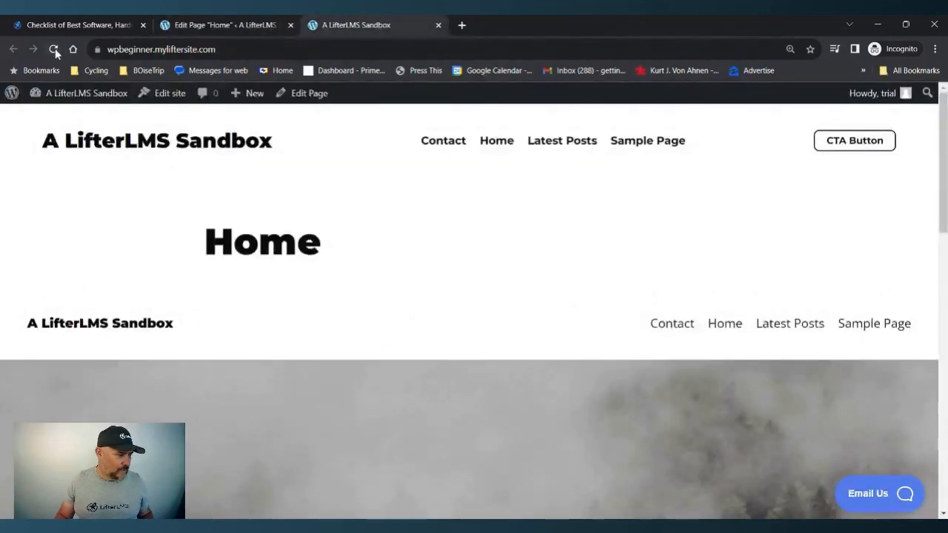
pyautogui.click(53, 50)
pyautogui.scroll(-5, 444, 281)
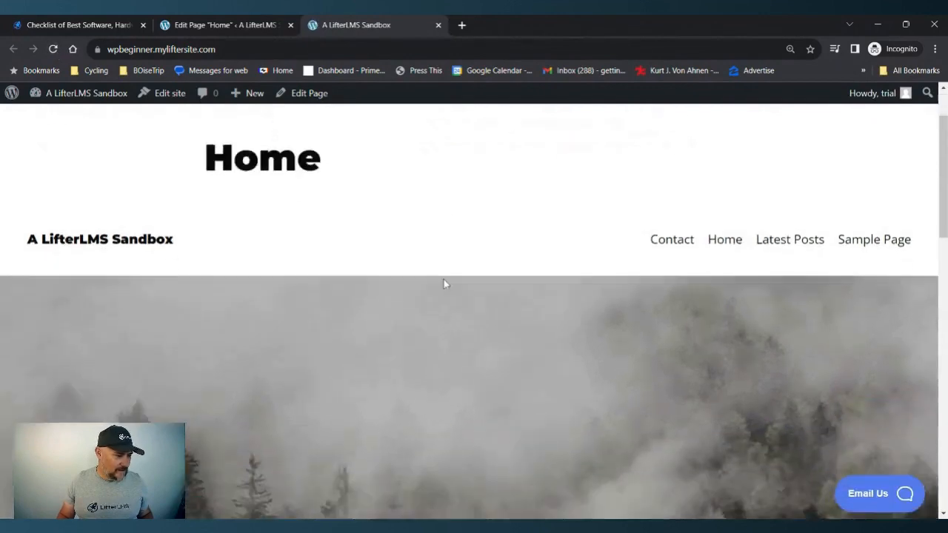
pyautogui.scroll(-4, 443, 283)
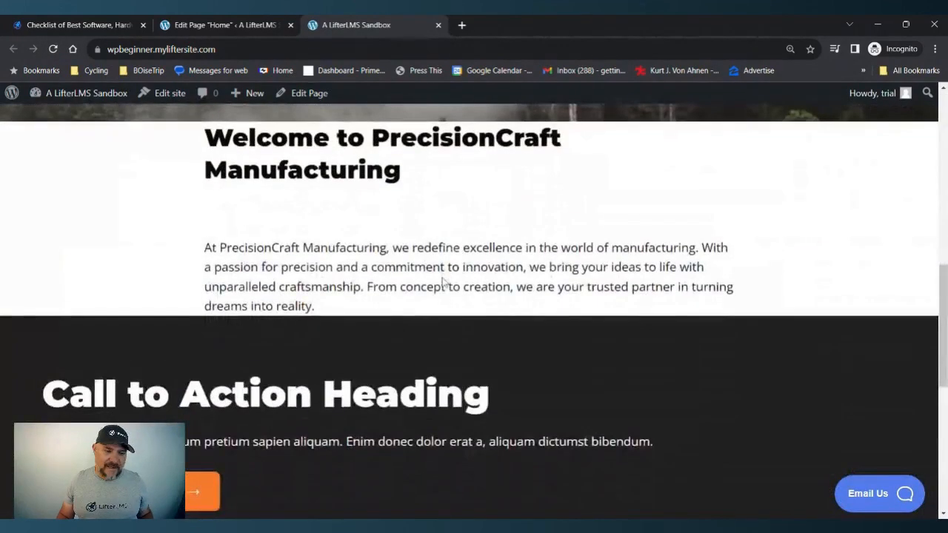
pyautogui.scroll(10, 443, 283)
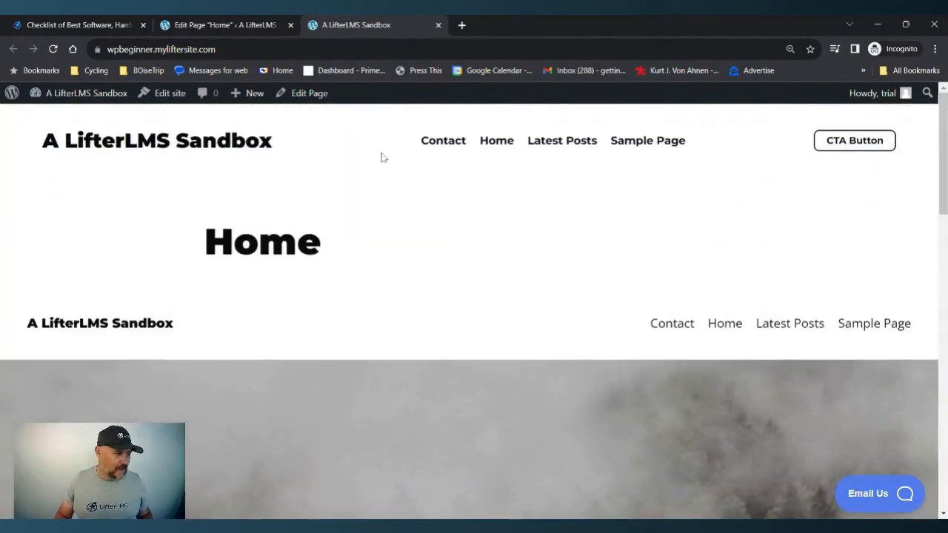
# Insert a Media & Text block below the introduction paragraph on the Home page and show its media on the right.
pyautogui.click(203, 24)
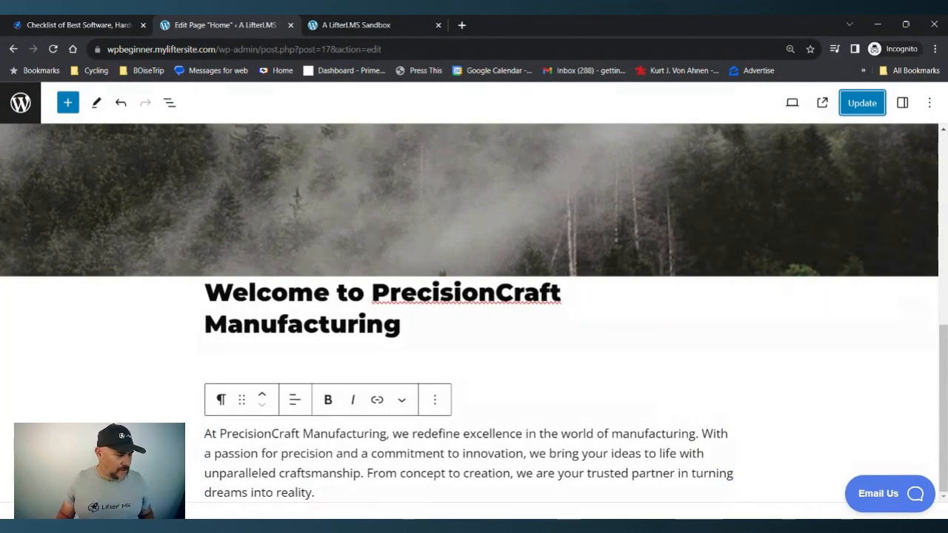
pyautogui.click(315, 492)
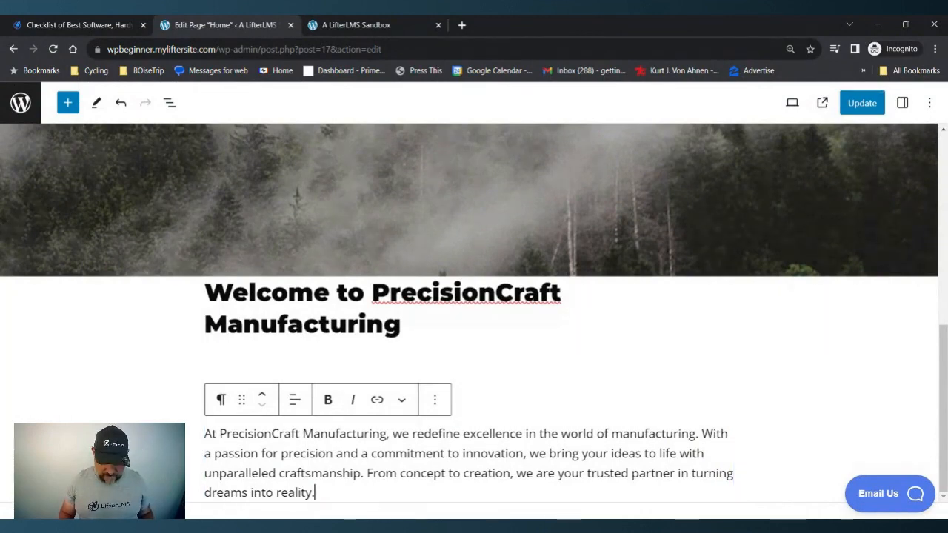
pyautogui.press('Return')
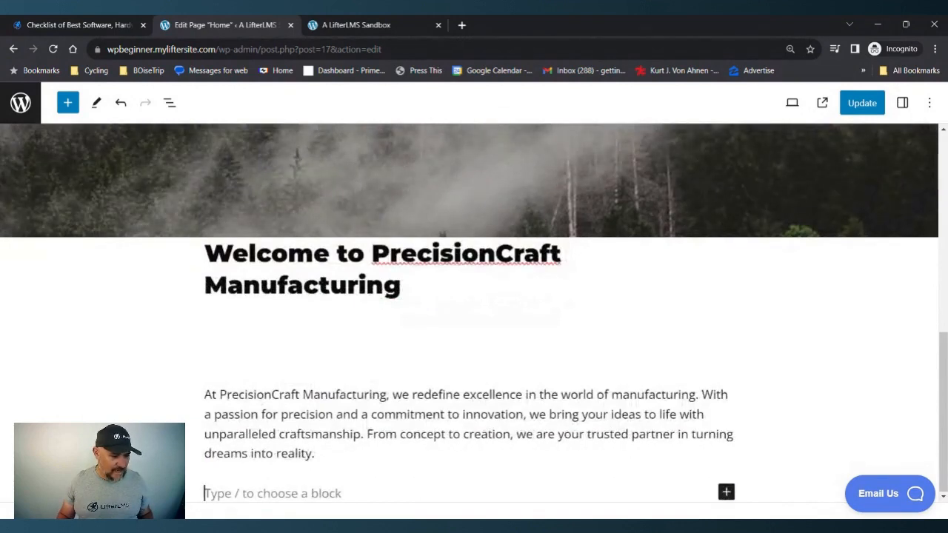
pyautogui.click(726, 493)
pyautogui.click(726, 493)
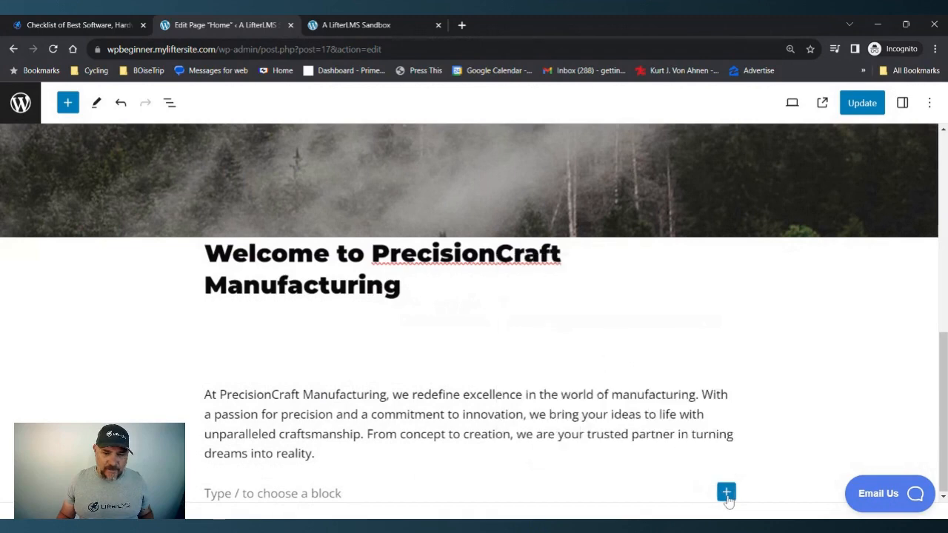
pyautogui.click(726, 493)
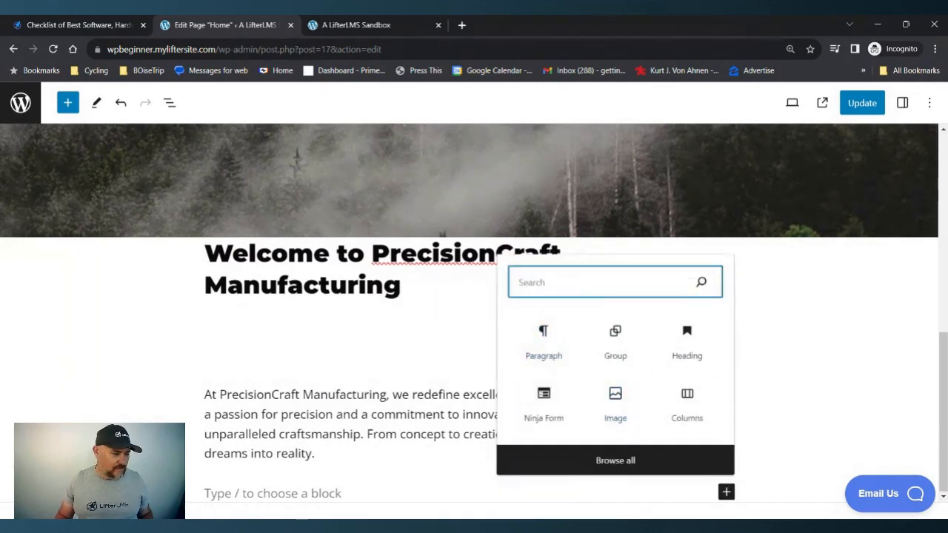
pyautogui.write('media')
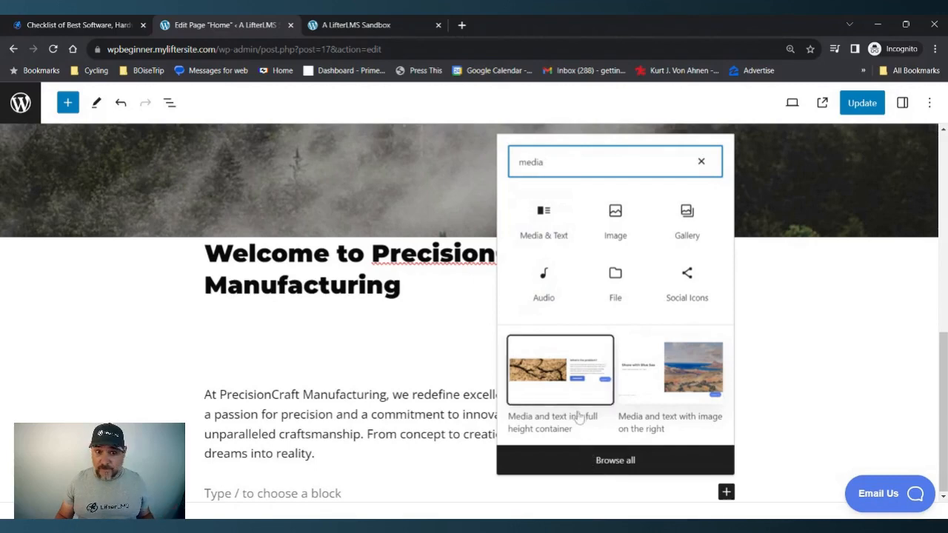
pyautogui.click(545, 218)
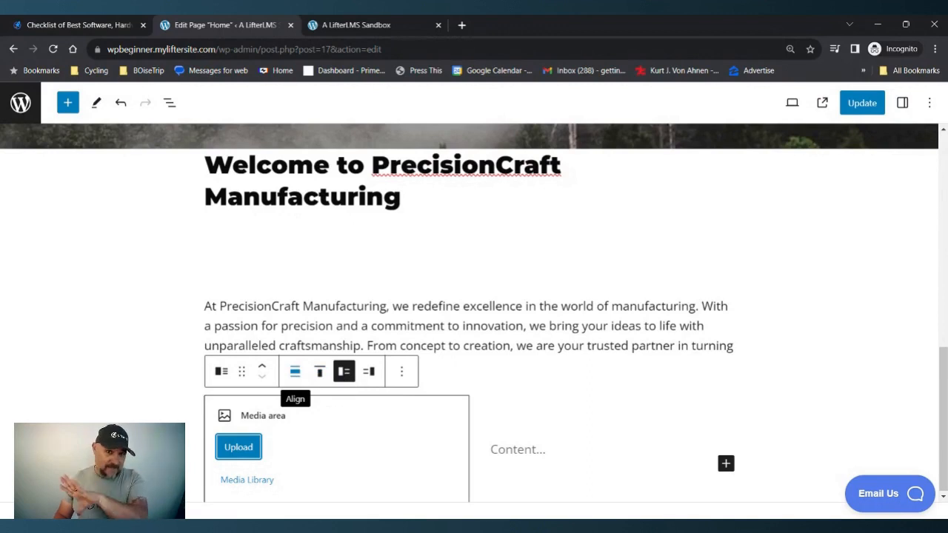
pyautogui.click(368, 374)
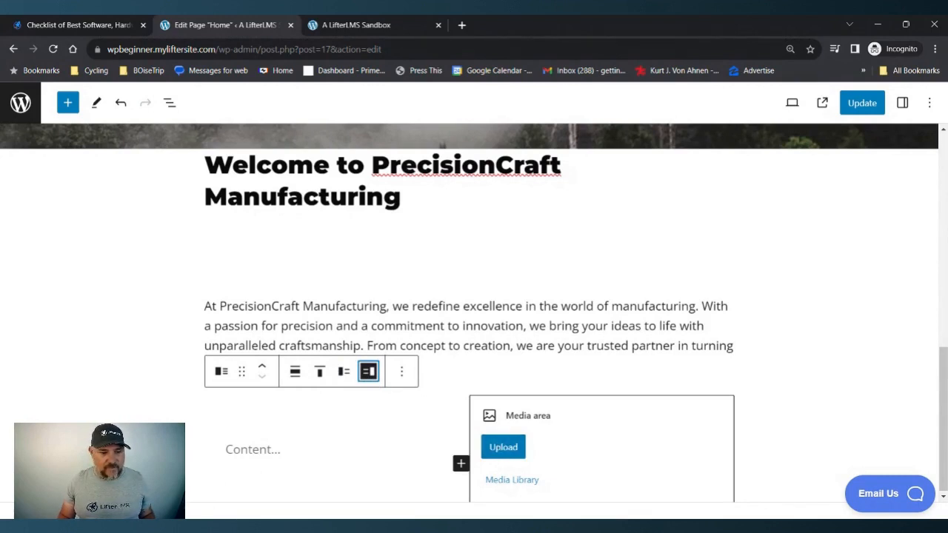
# Fill the Media & Text block's content with the Precision Machining description, from "Our state-of-the-art machining capabilities" to "delivering optimal performance.".
pyautogui.click(252, 449)
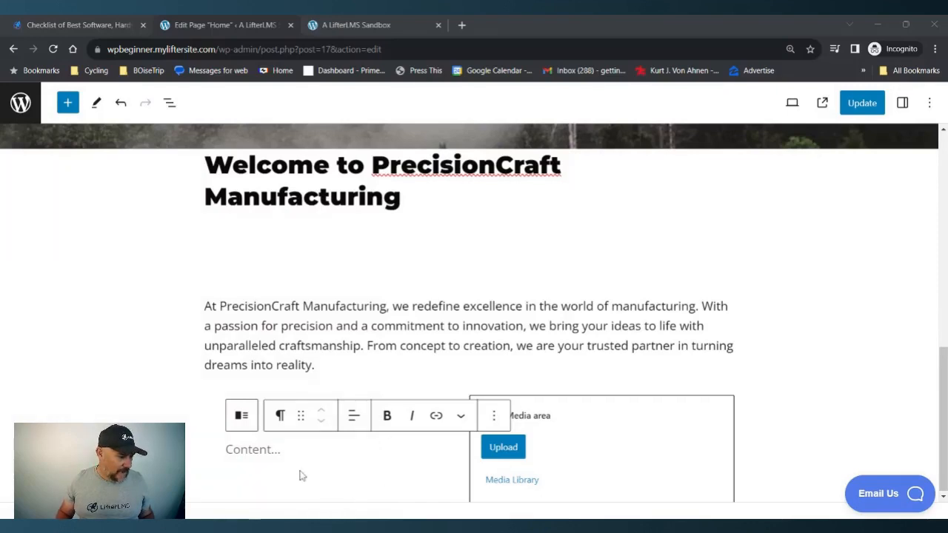
pyautogui.click(252, 449)
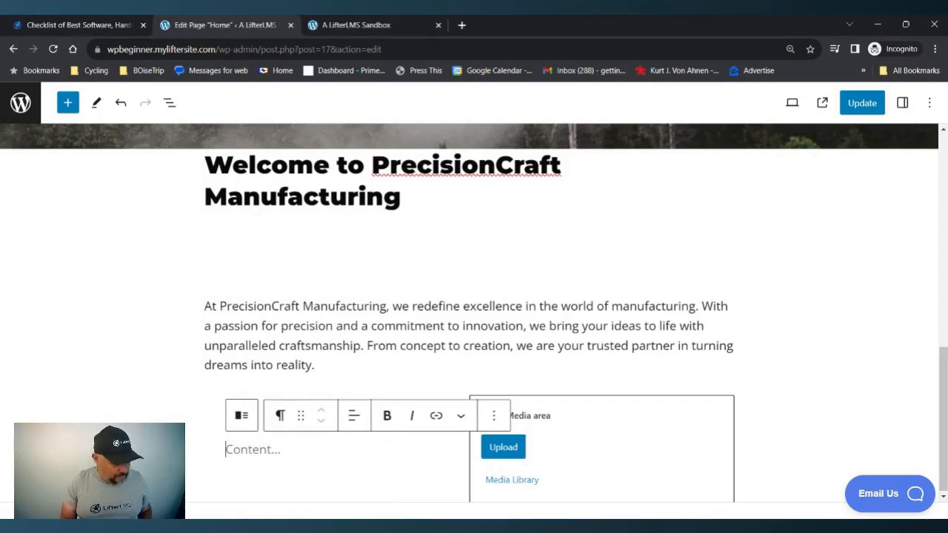
pyautogui.write('Precision Machining: Our state-of-the-art machining capabilities ensure exacting precision in every component we produce. Count on us for components that fit seamlessly into your projects, delivering optimal performance.')
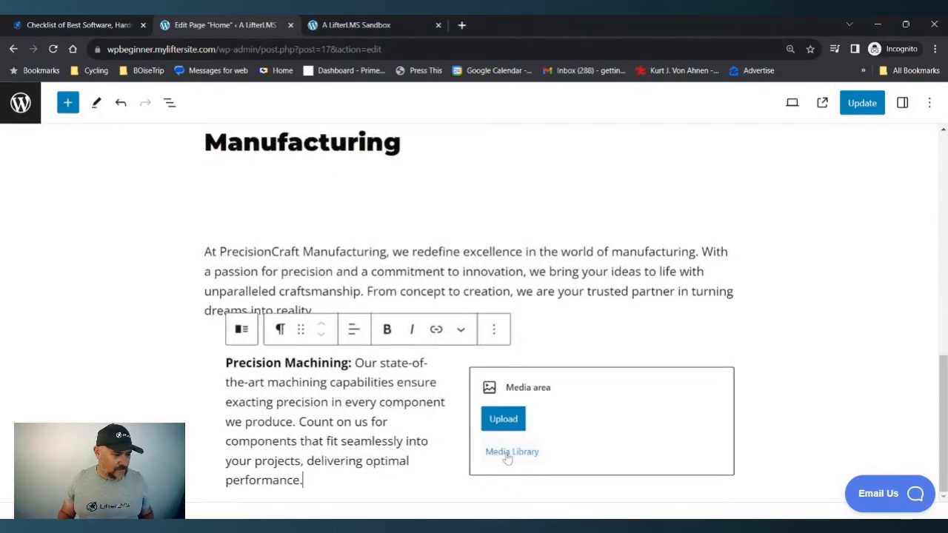
# Upload the LifterLMS logo images.png and use it as the image in the Media & Text block.
pyautogui.click(510, 452)
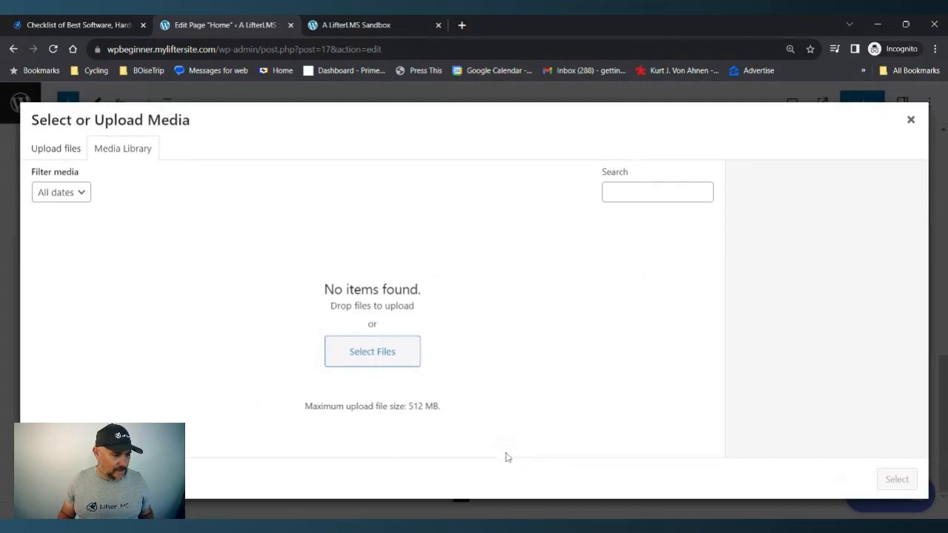
pyautogui.click(54, 152)
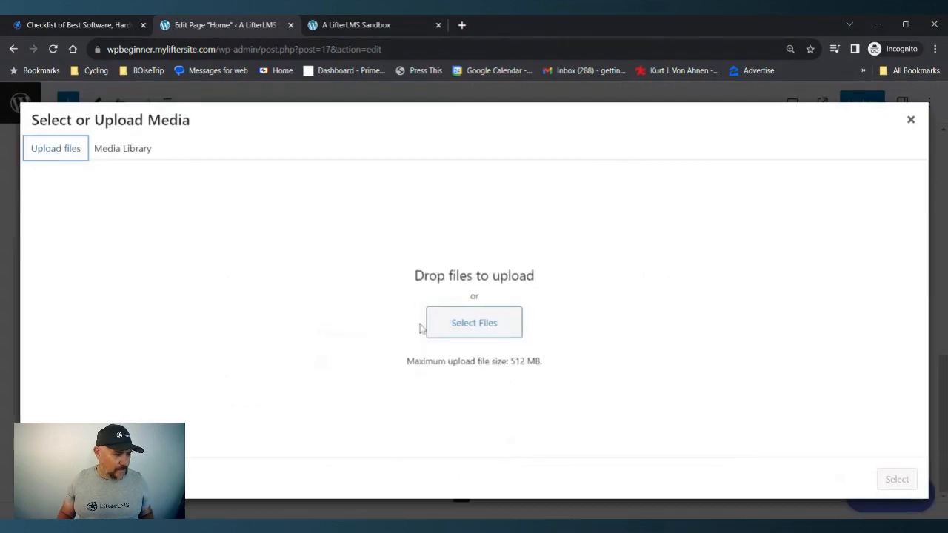
pyautogui.click(474, 330)
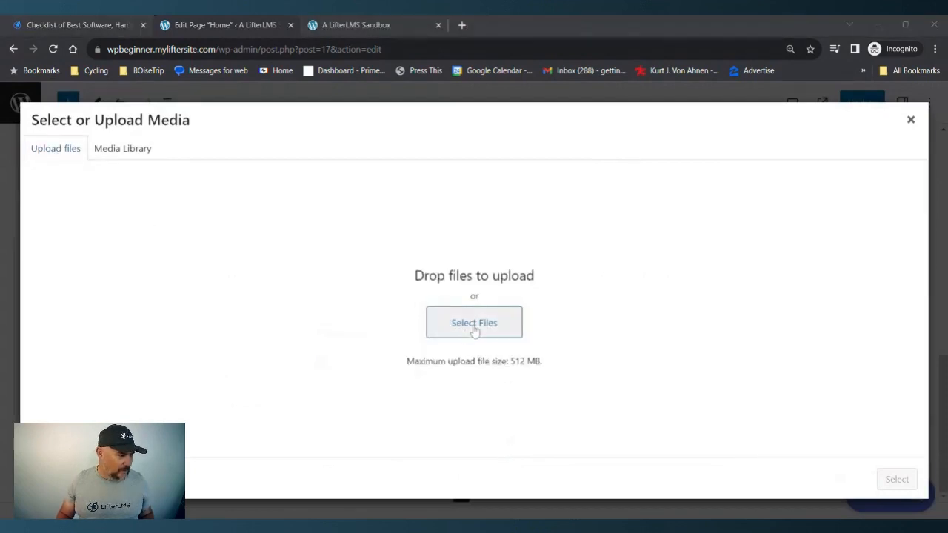
pyautogui.doubleClick(170, 207)
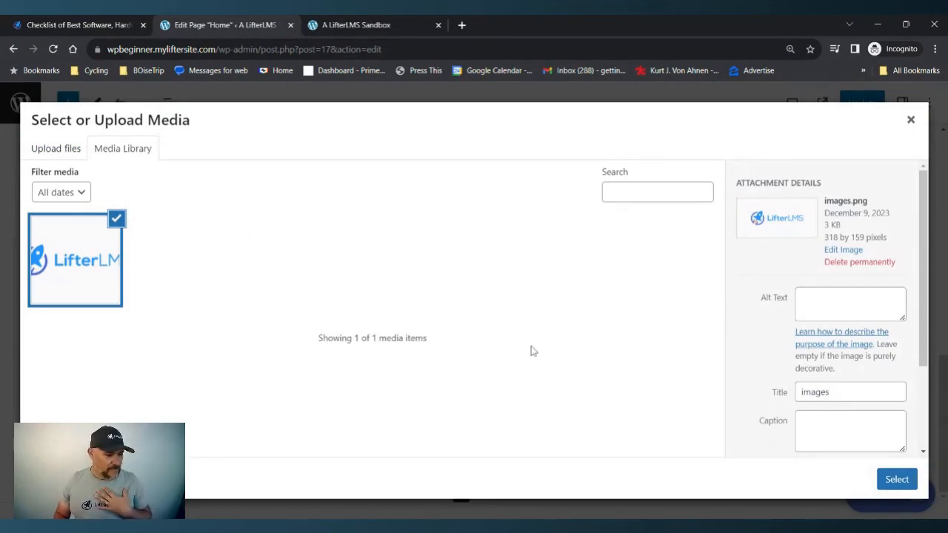
pyautogui.click(899, 480)
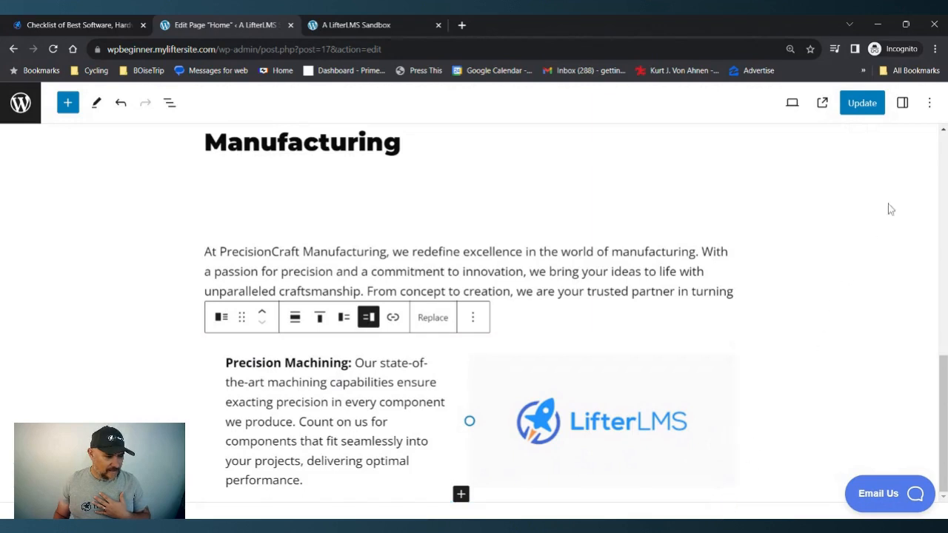
# Update the Home page and reload the live site to review the Precision Machining section with its logo image.
pyautogui.click(851, 106)
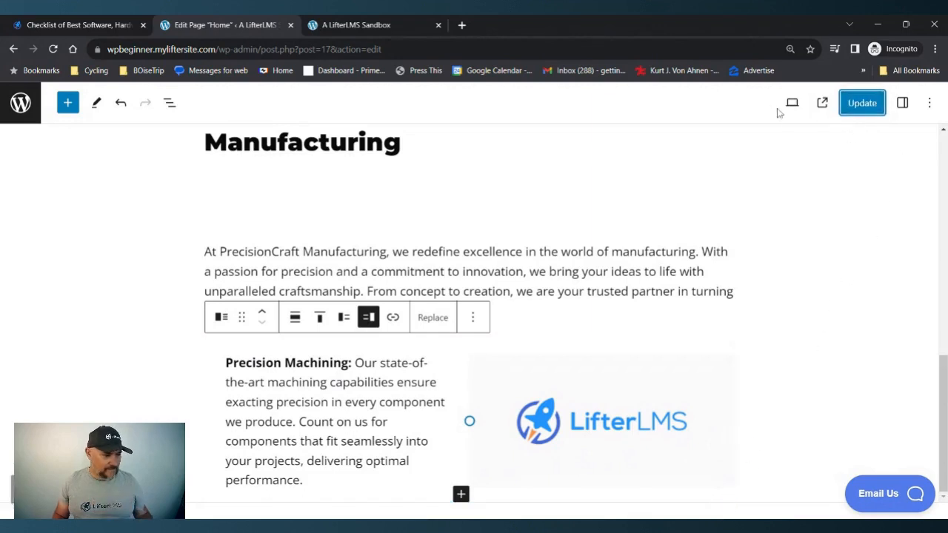
pyautogui.click(386, 27)
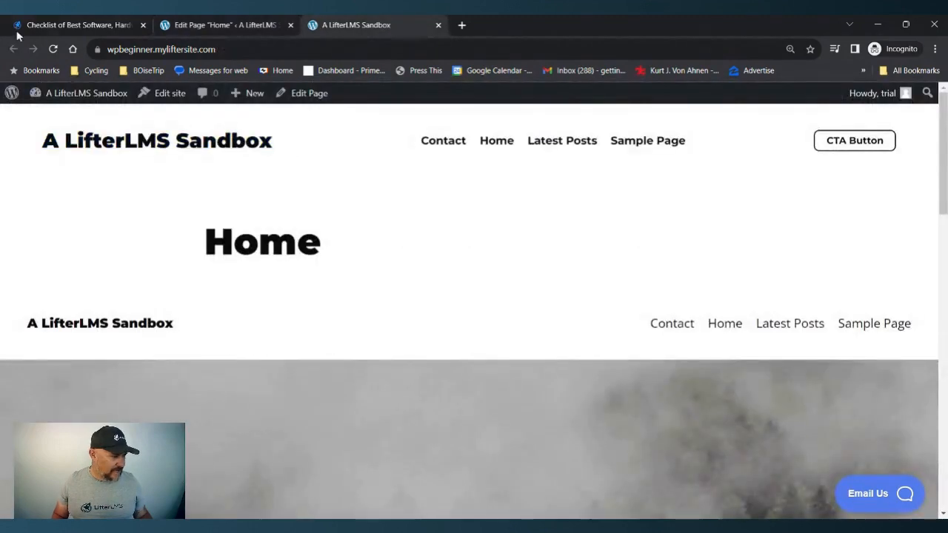
pyautogui.click(53, 49)
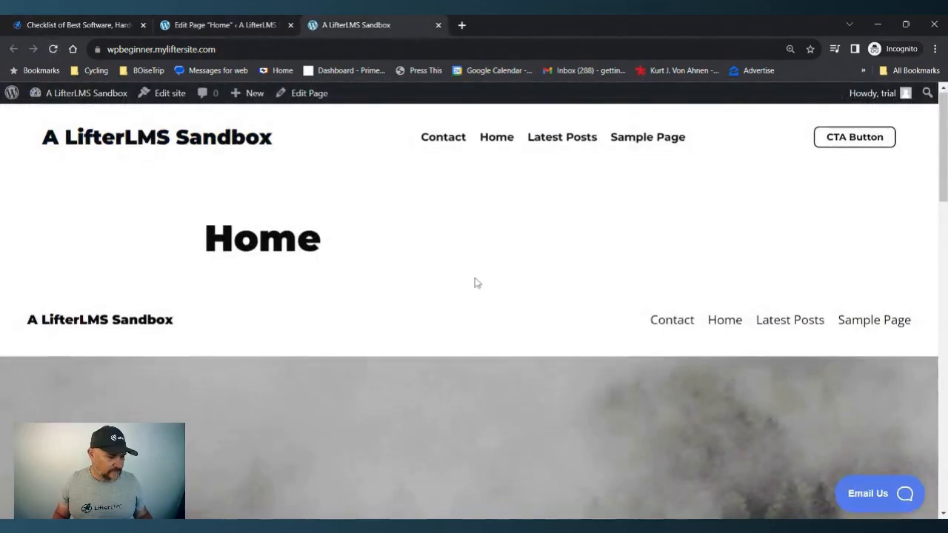
pyautogui.scroll(-10, 476, 281)
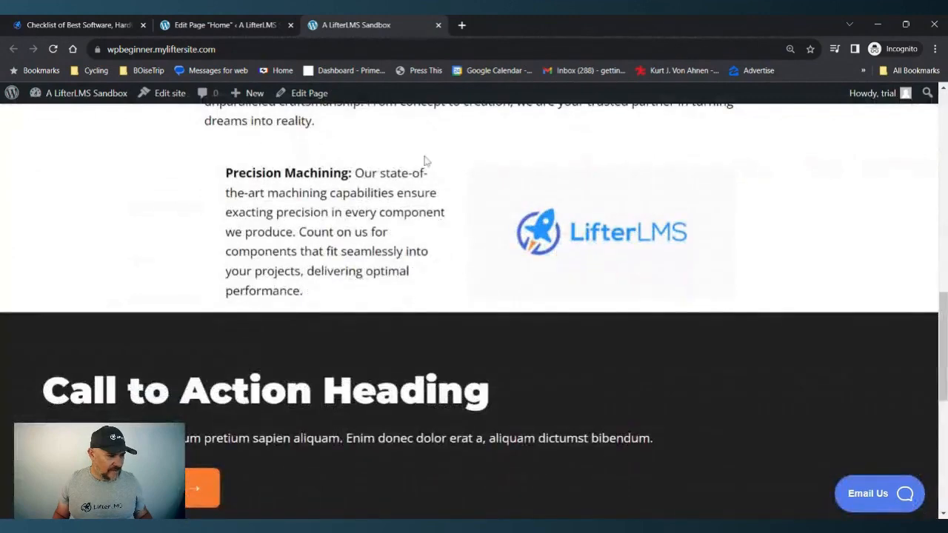
pyautogui.scroll(2, 523, 228)
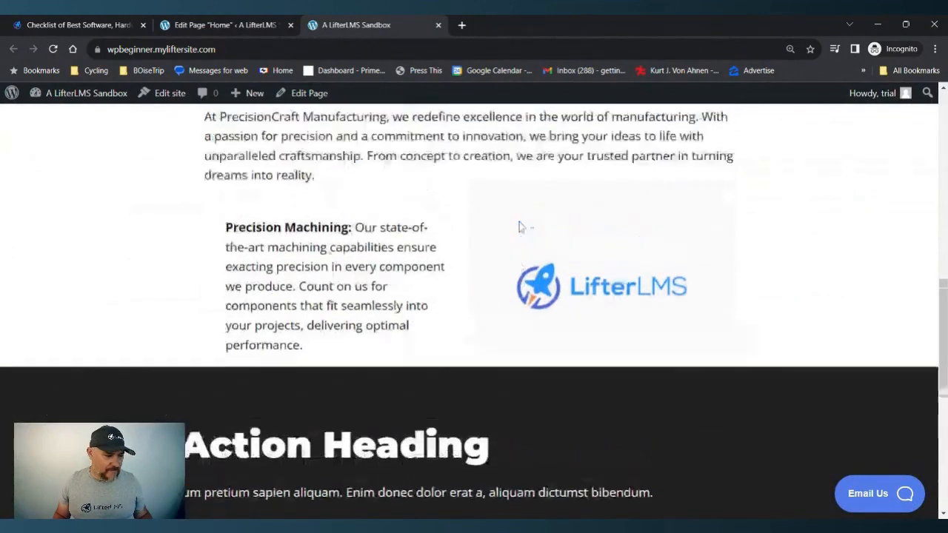
pyautogui.scroll(-1, 523, 226)
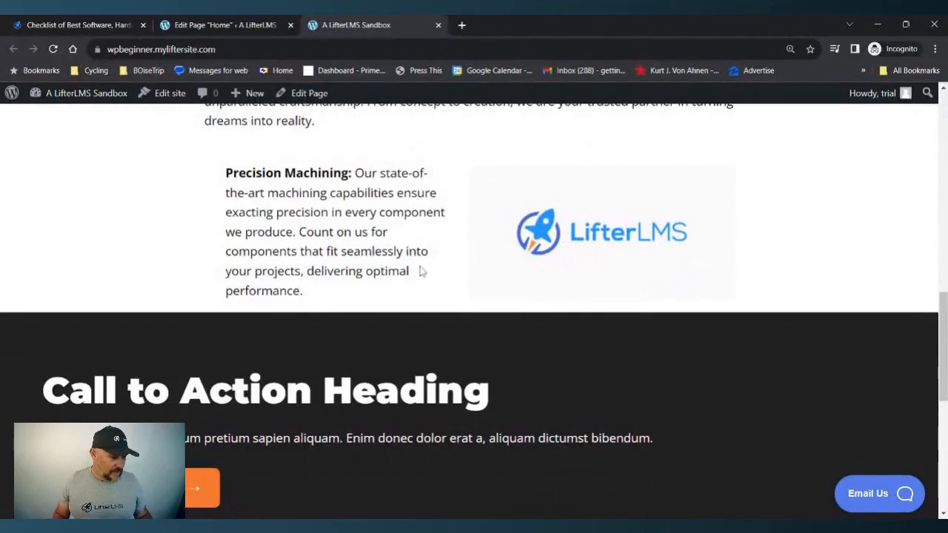
pyautogui.scroll(-1, 417, 267)
pyautogui.scroll(1, 397, 233)
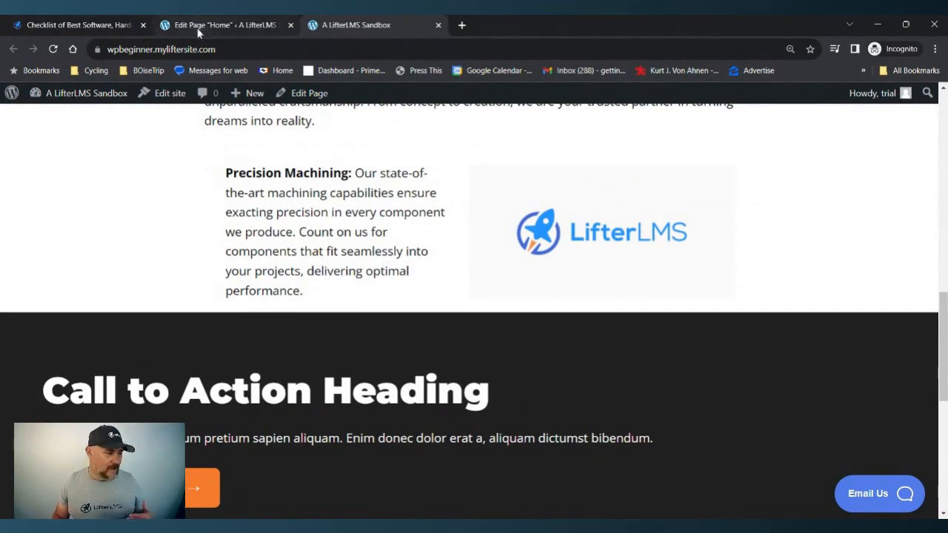
# Add a YouTube block directly after the Media & Text block on the Home page.
pyautogui.click(243, 29)
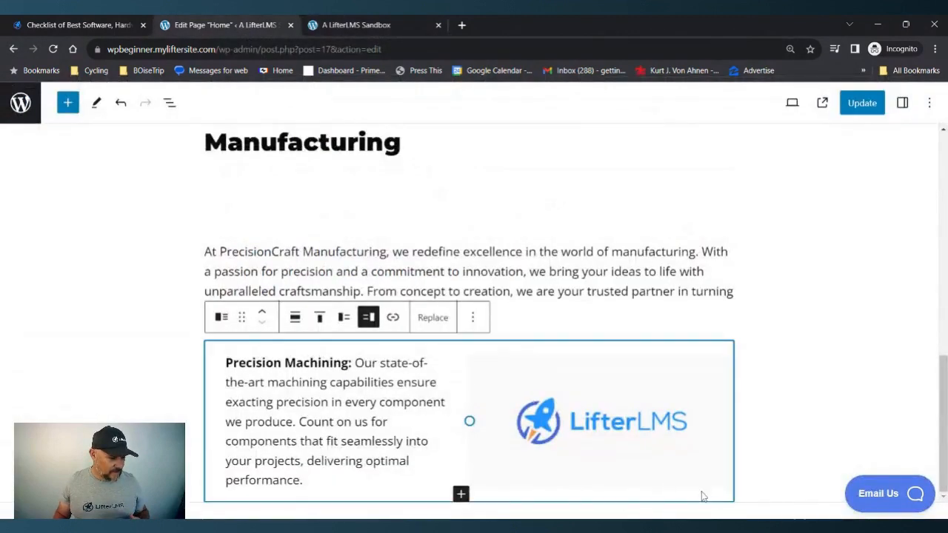
pyautogui.click(748, 498)
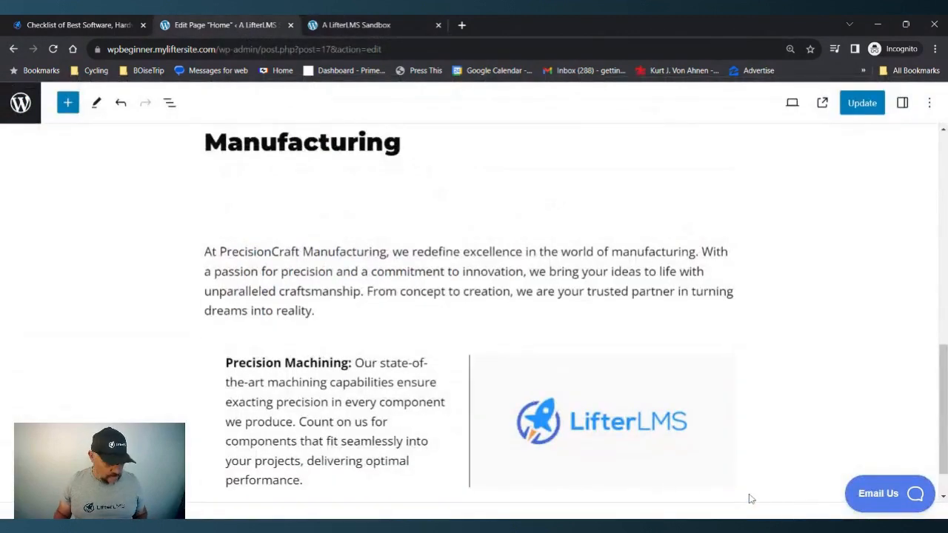
pyautogui.click(711, 481)
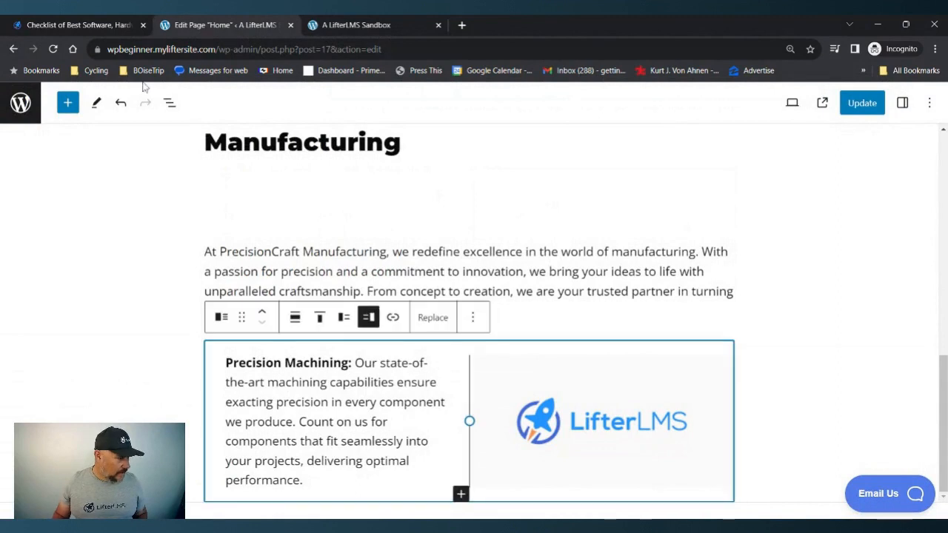
pyautogui.click(170, 102)
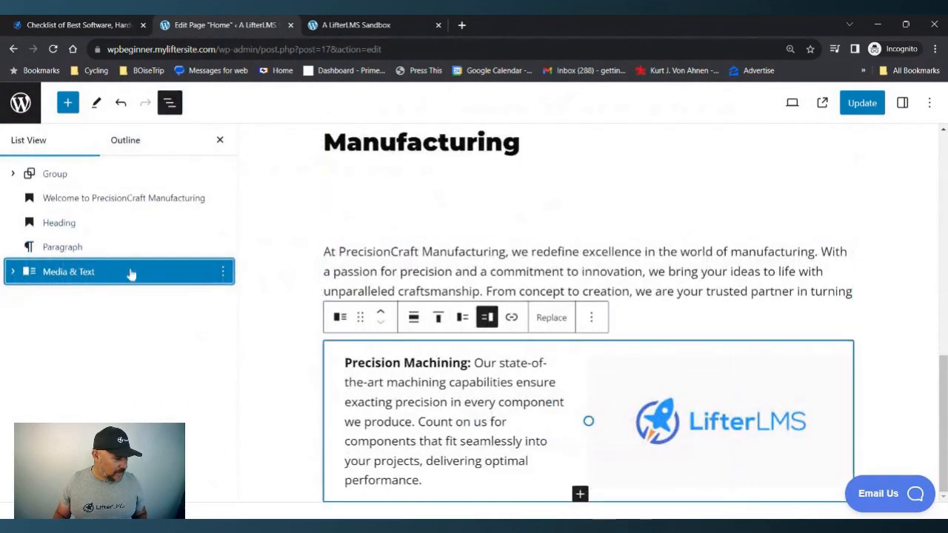
pyautogui.click(223, 273)
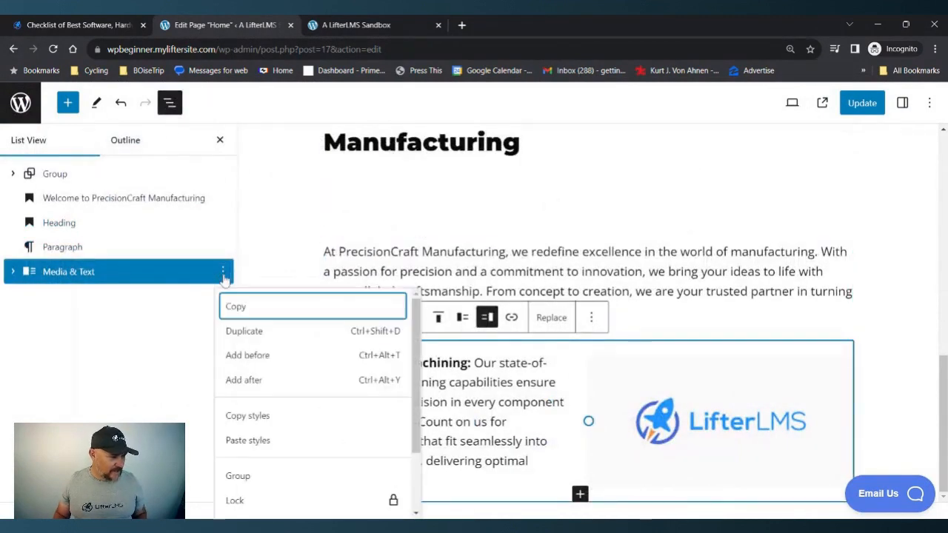
pyautogui.click(251, 382)
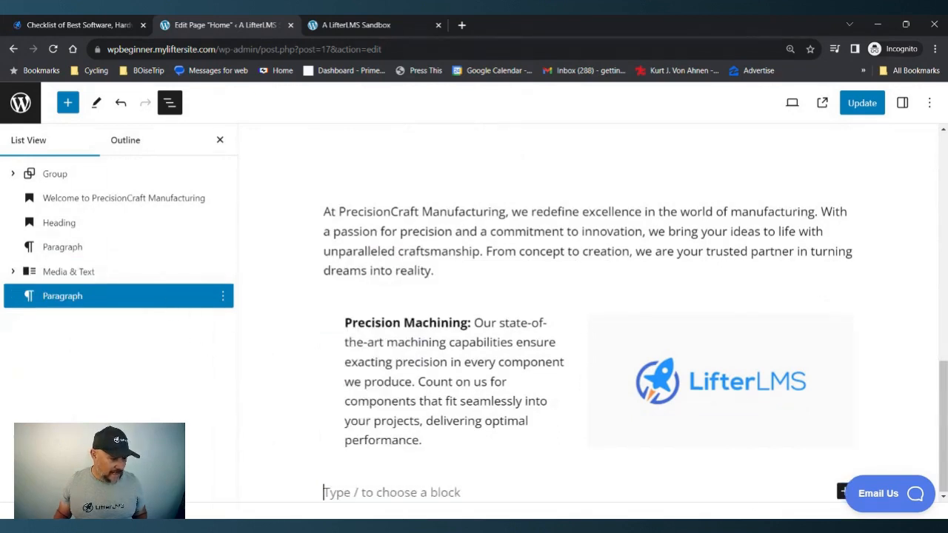
pyautogui.click(843, 491)
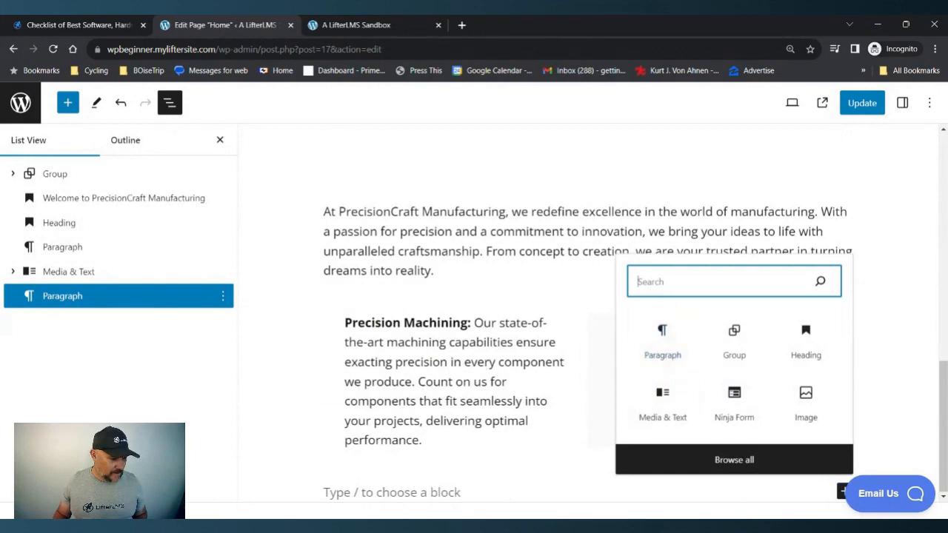
pyautogui.write('you')
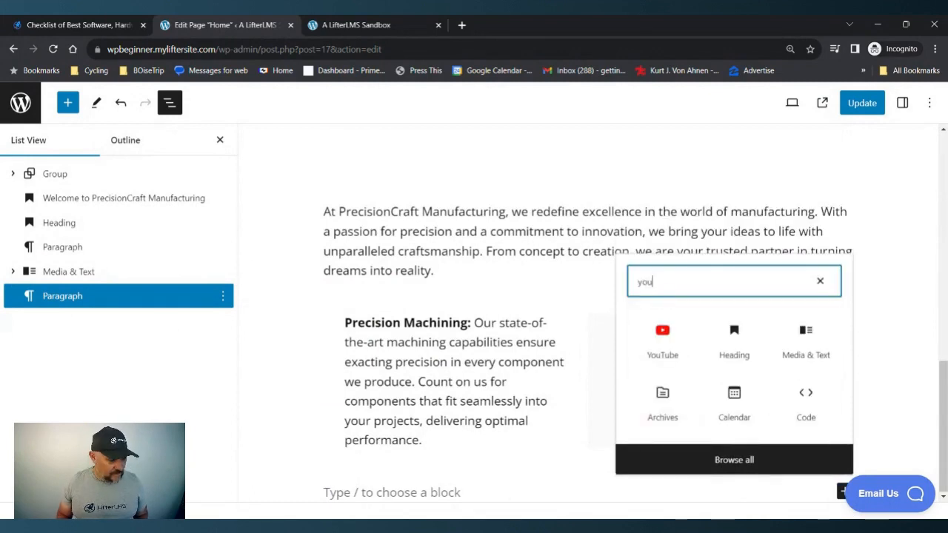
pyautogui.click(666, 347)
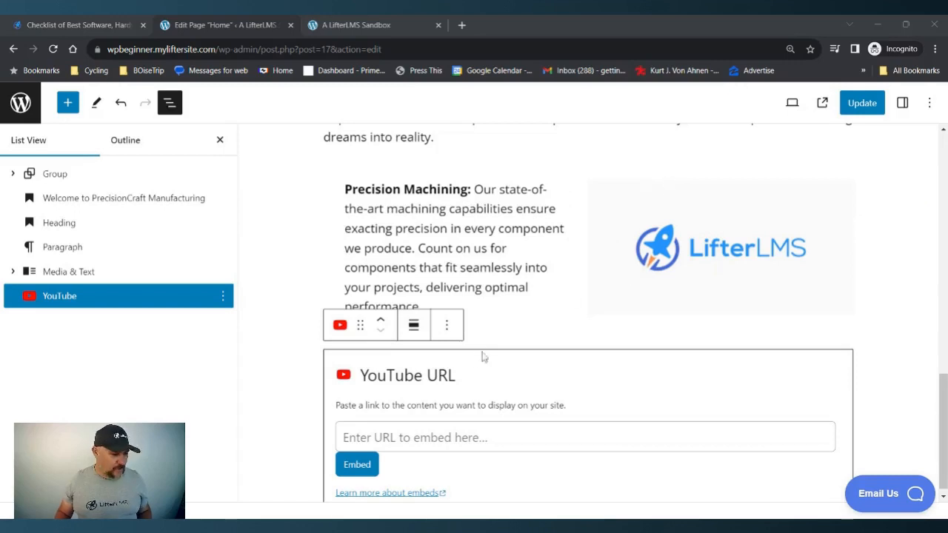
pyautogui.click(414, 437)
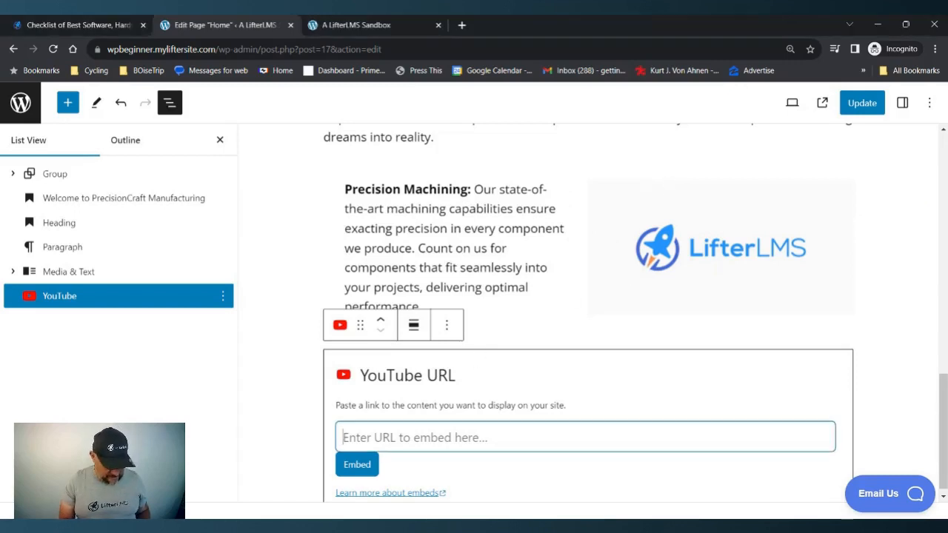
pyautogui.write('https://youtu.be/4Cwv5UwSnIg?si=U5pfaVd5ES1A5lvl')
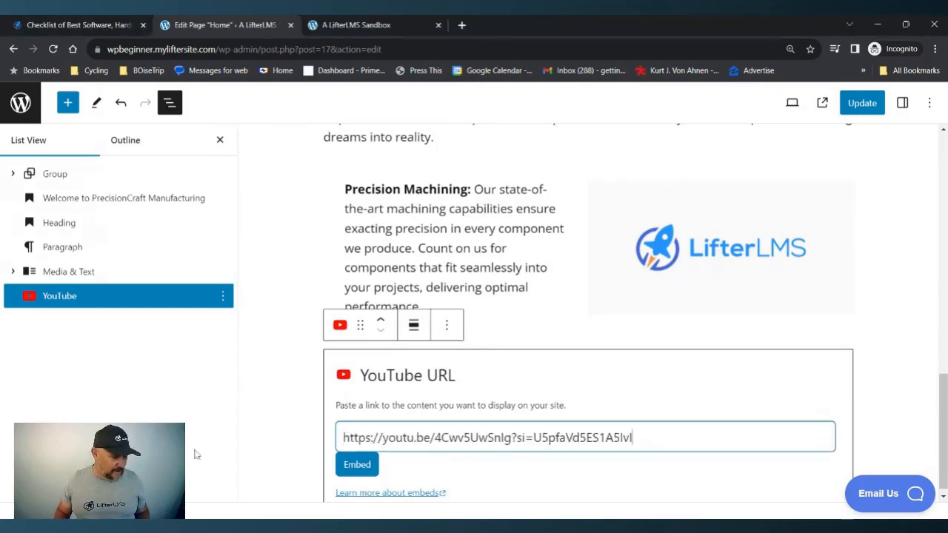
pyautogui.click(357, 464)
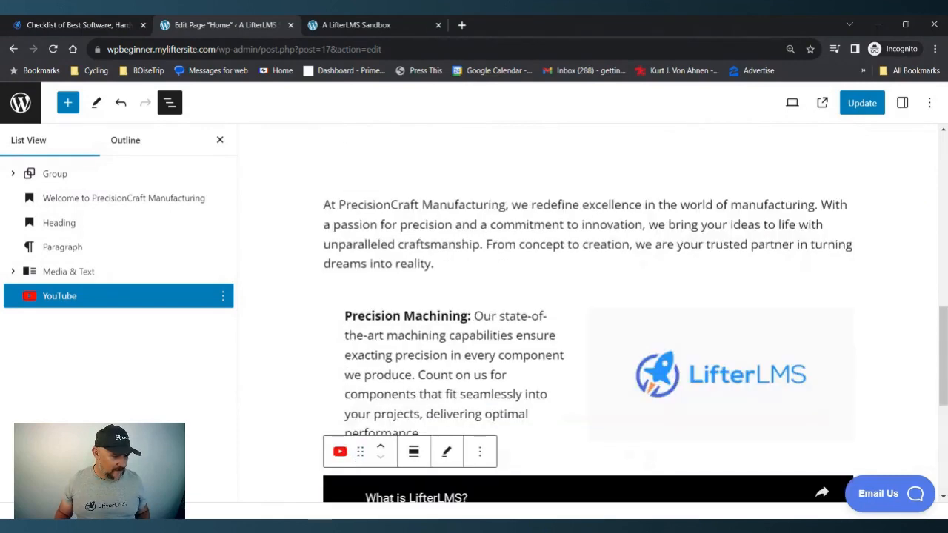
# Update the Home page with the embedded YouTube video and reload the live site.
pyautogui.scroll(-4, 564, 351)
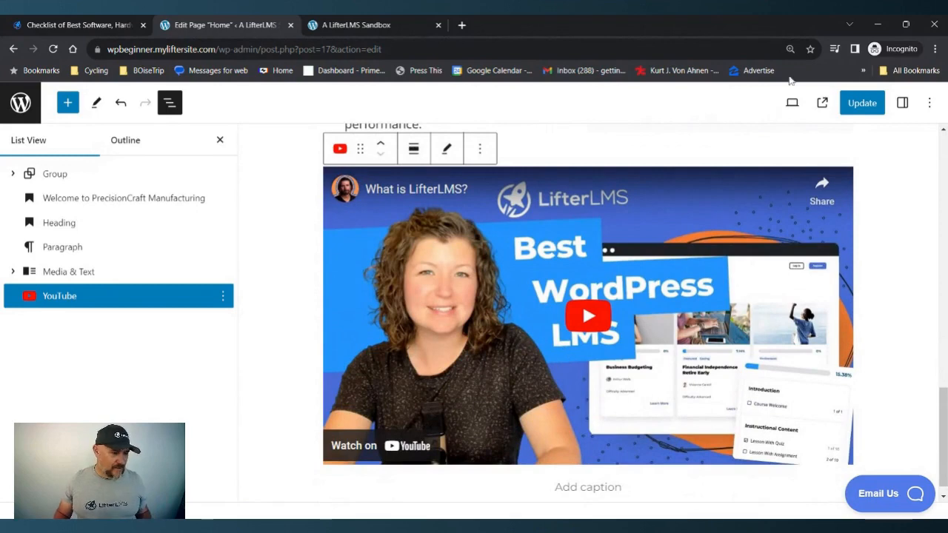
pyautogui.click(866, 105)
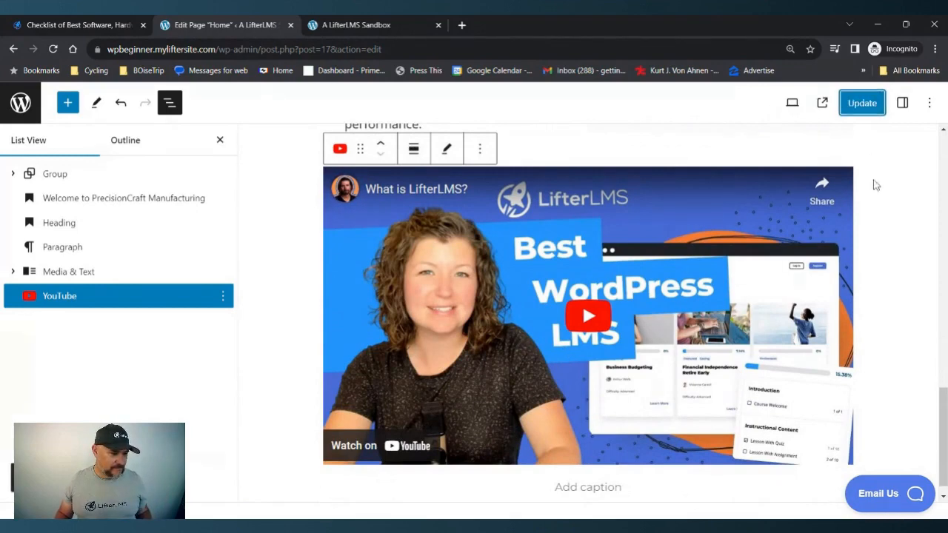
pyautogui.click(388, 27)
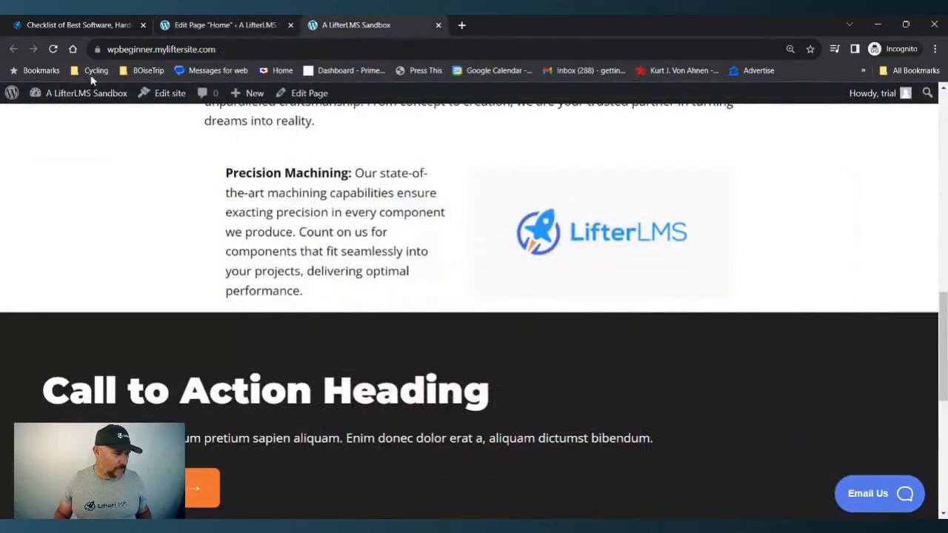
pyautogui.click(53, 48)
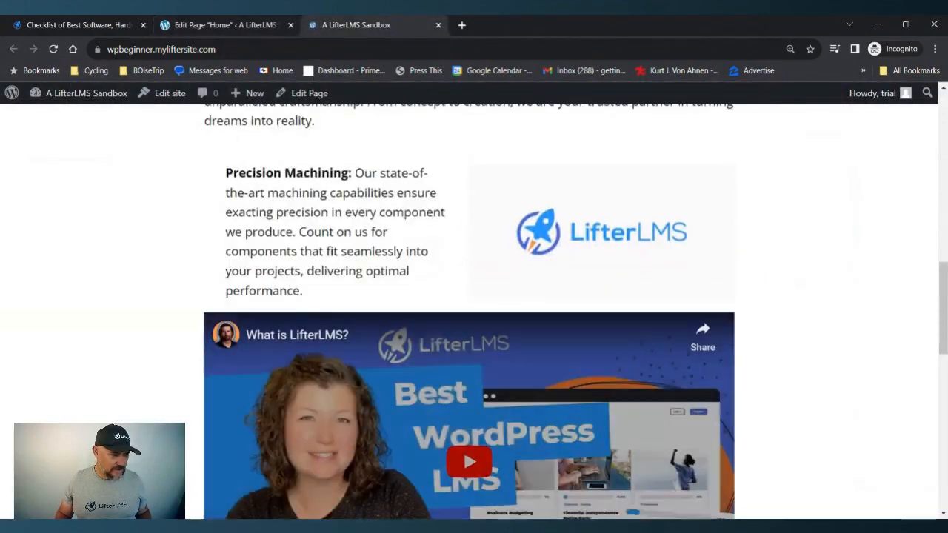
# Examine the live Home page from its header to the footer, including the embedded video and the Call to Action section.
pyautogui.scroll(7, 401, 301)
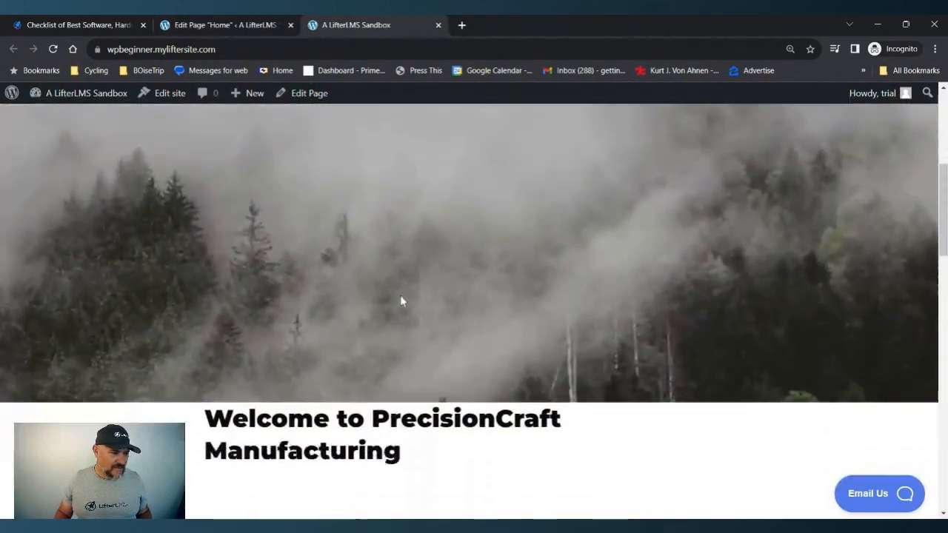
pyautogui.scroll(-10, 401, 301)
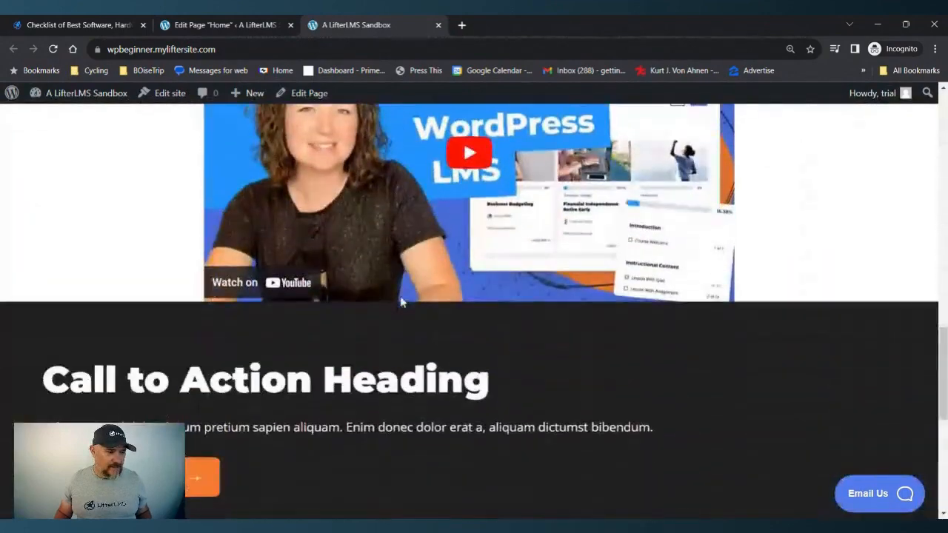
pyautogui.scroll(-3, 401, 301)
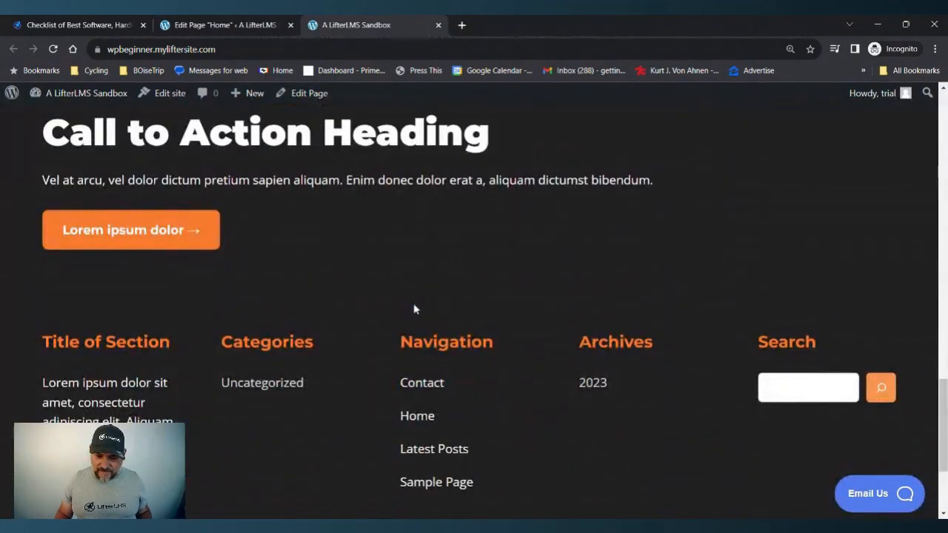
pyautogui.scroll(5, 414, 310)
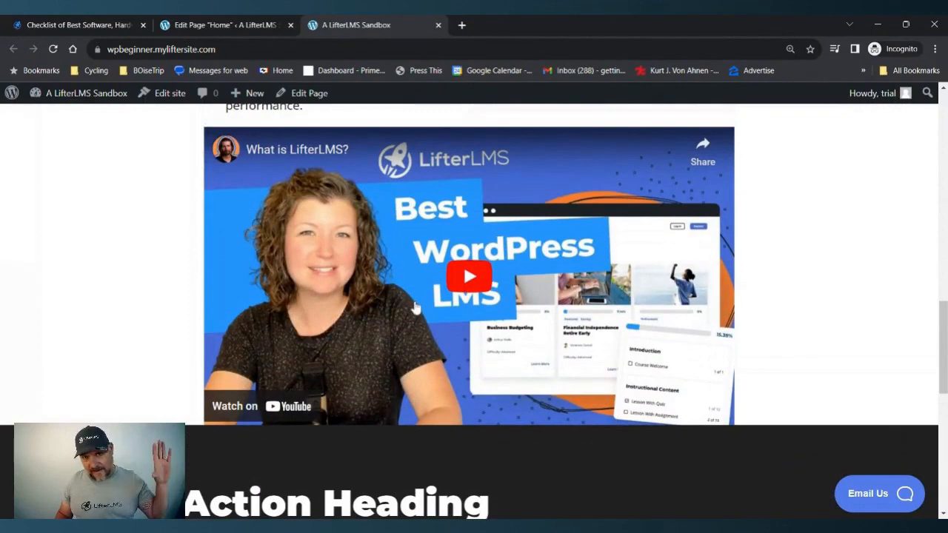
pyautogui.scroll(1, 416, 310)
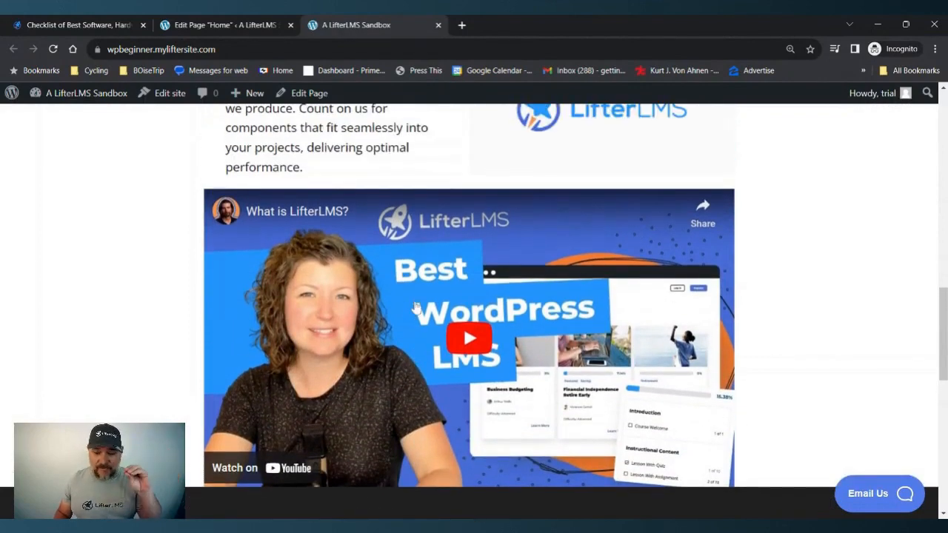
pyautogui.scroll(-1, 416, 308)
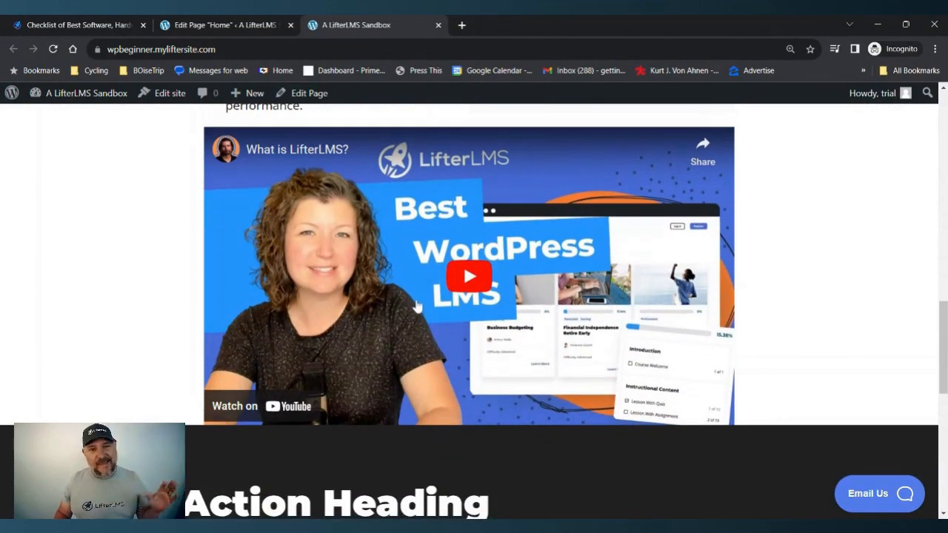
pyautogui.scroll(-4, 419, 306)
pyautogui.scroll(13, 419, 306)
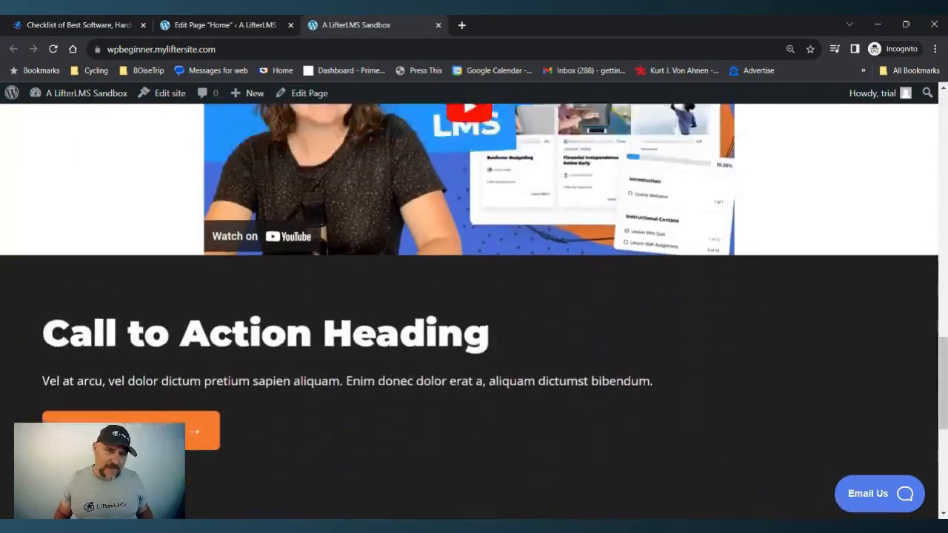
pyautogui.scroll(7, 417, 303)
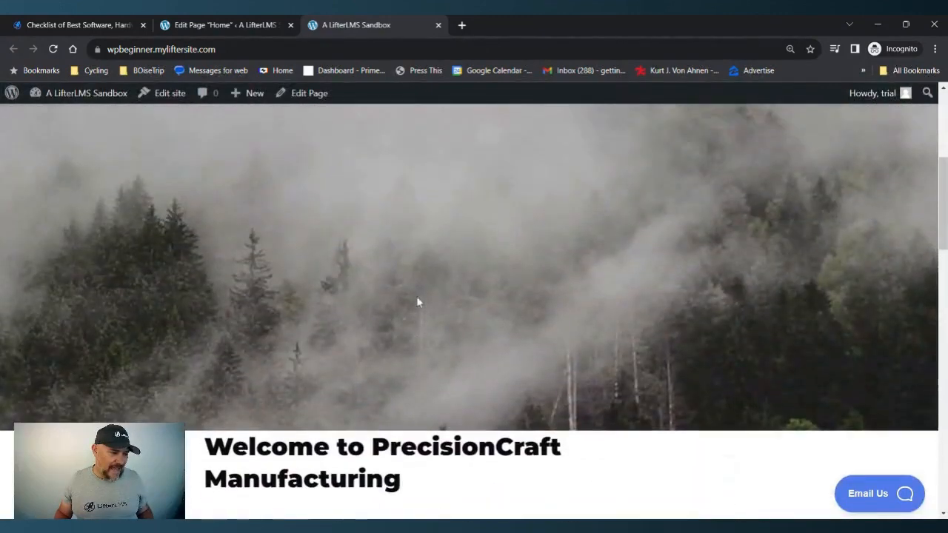
pyautogui.scroll(2, 418, 301)
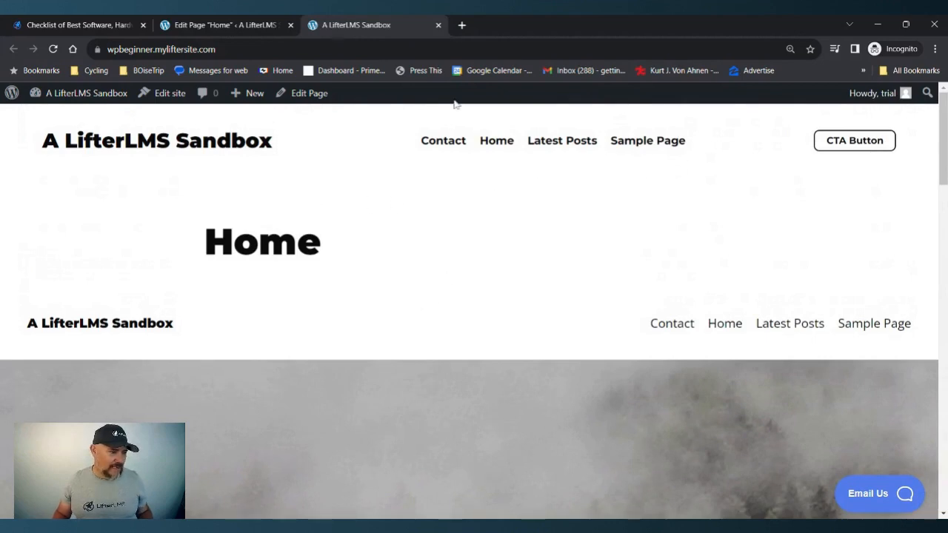
# Update the Home page once more and leave the block editor for the Pages list.
pyautogui.click(218, 25)
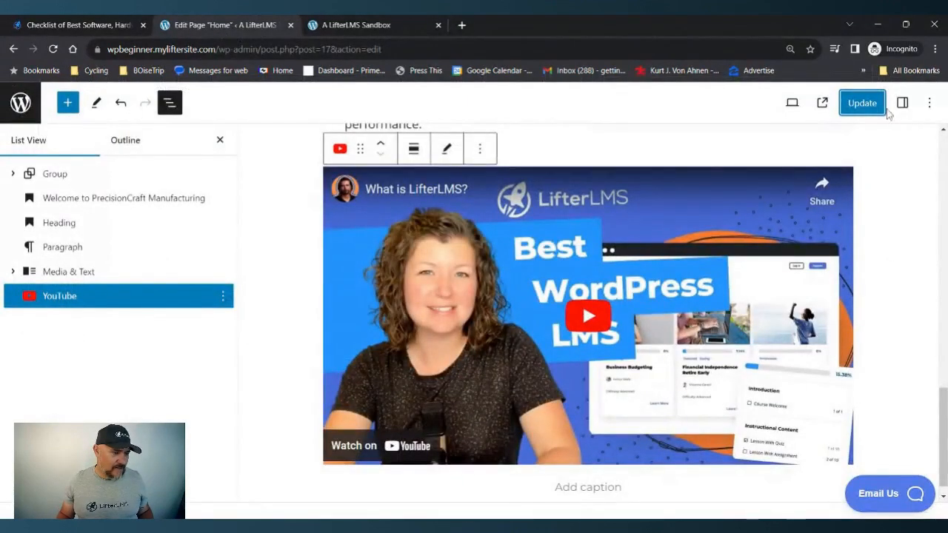
pyautogui.click(866, 103)
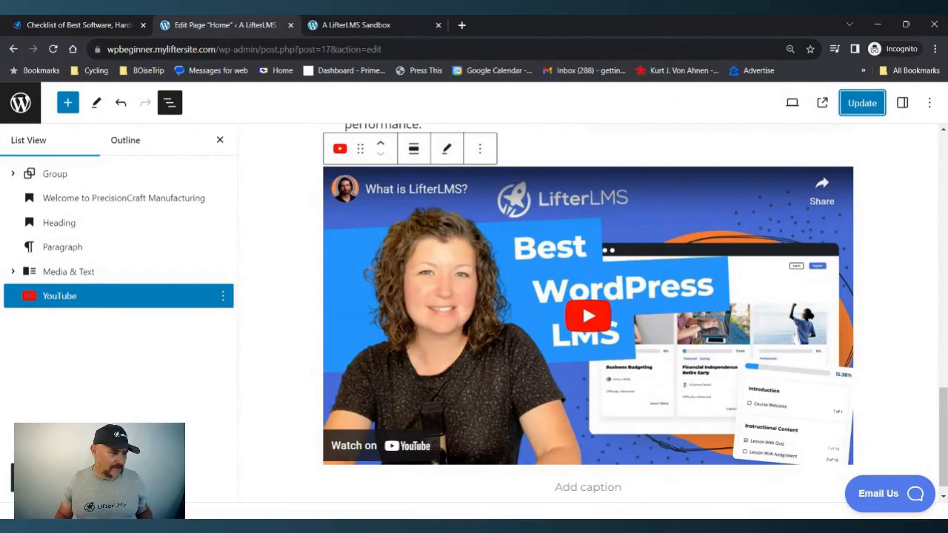
pyautogui.click(21, 104)
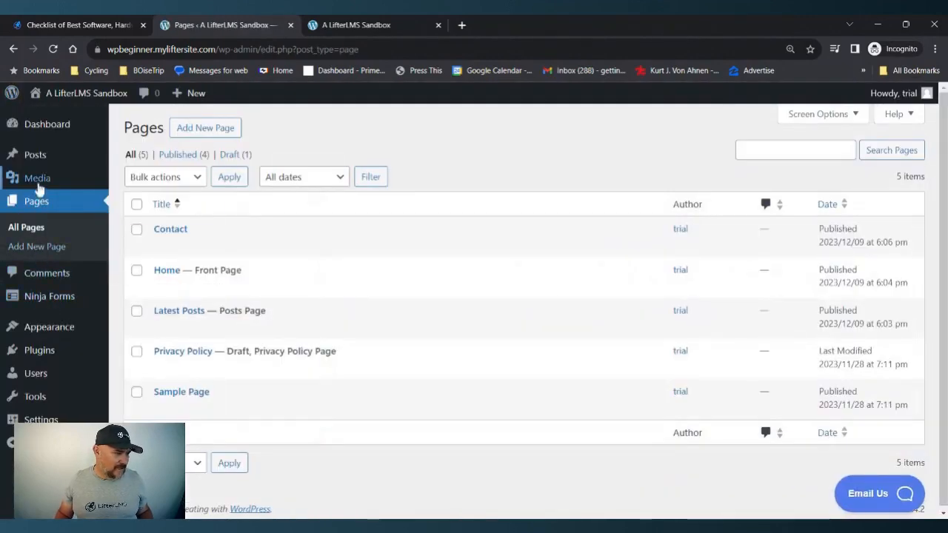
# Upload the document Best-WP-Theme-Compatible-with-LifterLMS.docx to the Media Library.
pyautogui.moveTo(42, 185)
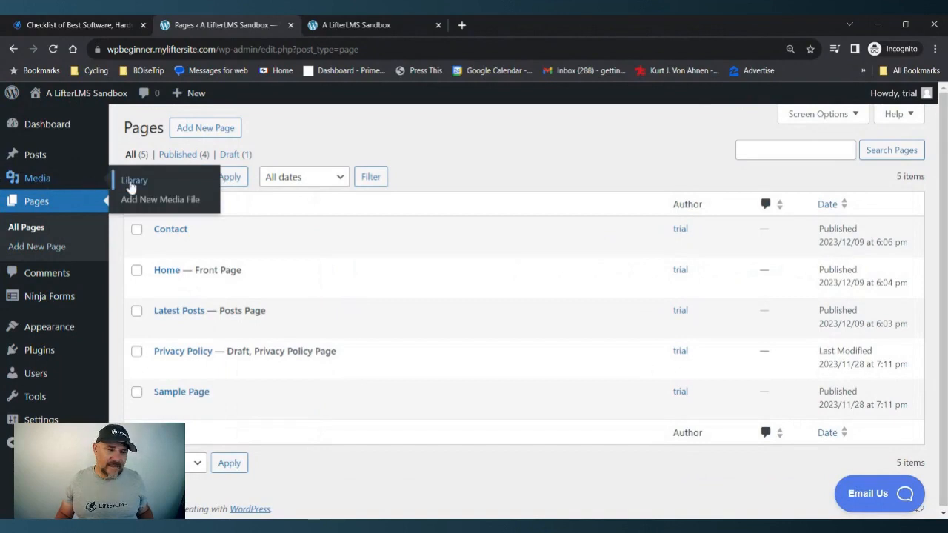
pyautogui.click(131, 182)
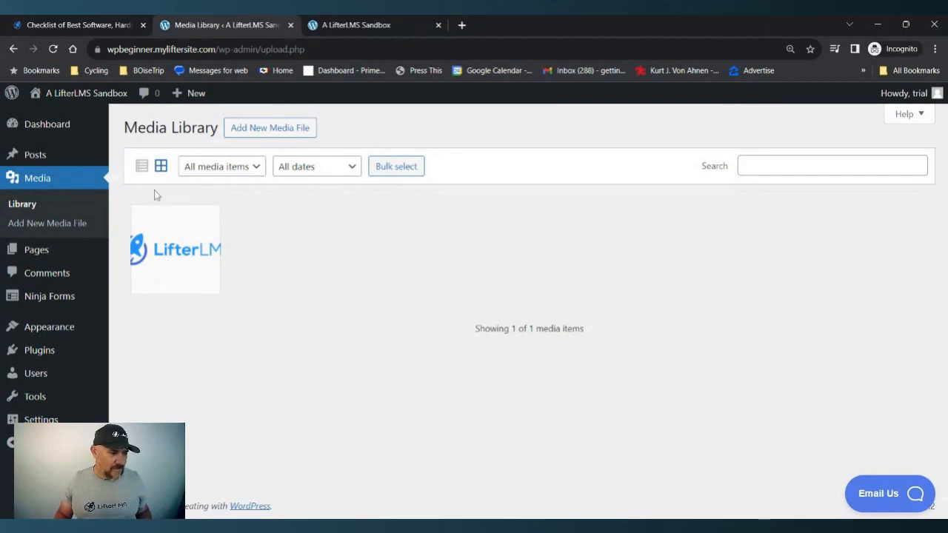
pyautogui.click(259, 130)
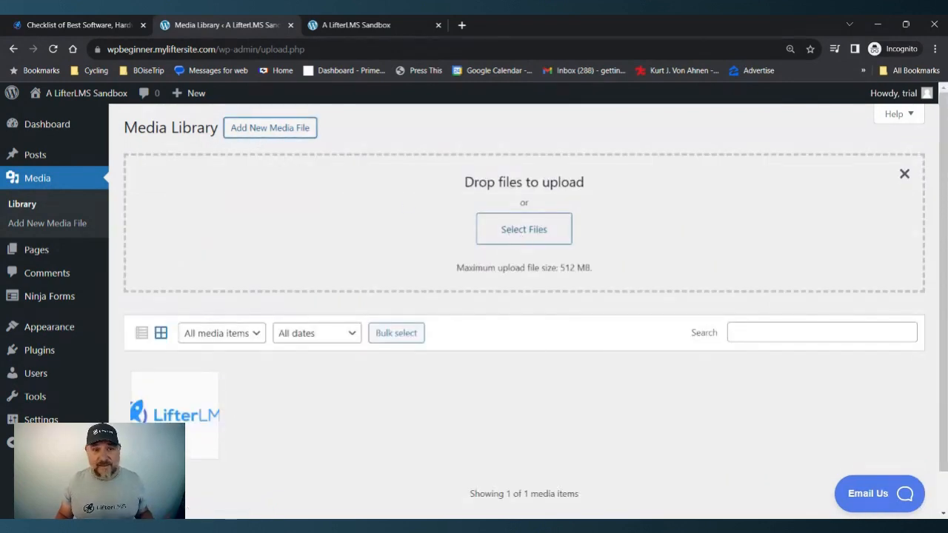
pyautogui.click(523, 234)
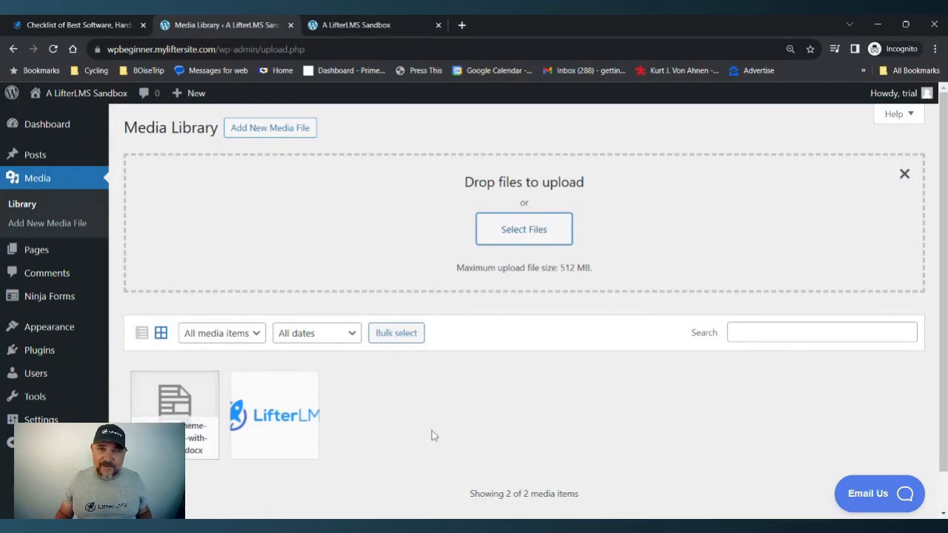
# Copy the file URL of the uploaded .docx document from its attachment details and close the details.
pyautogui.click(177, 410)
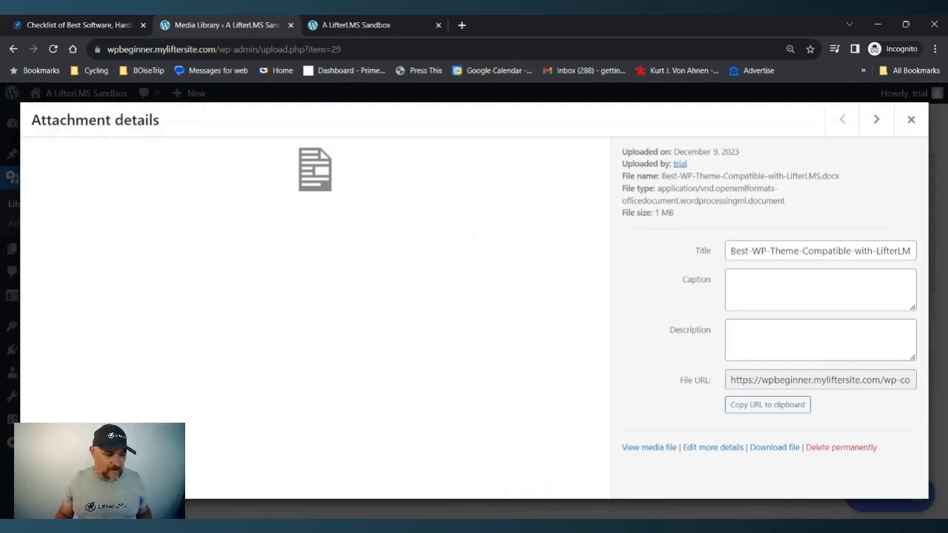
pyautogui.click(770, 409)
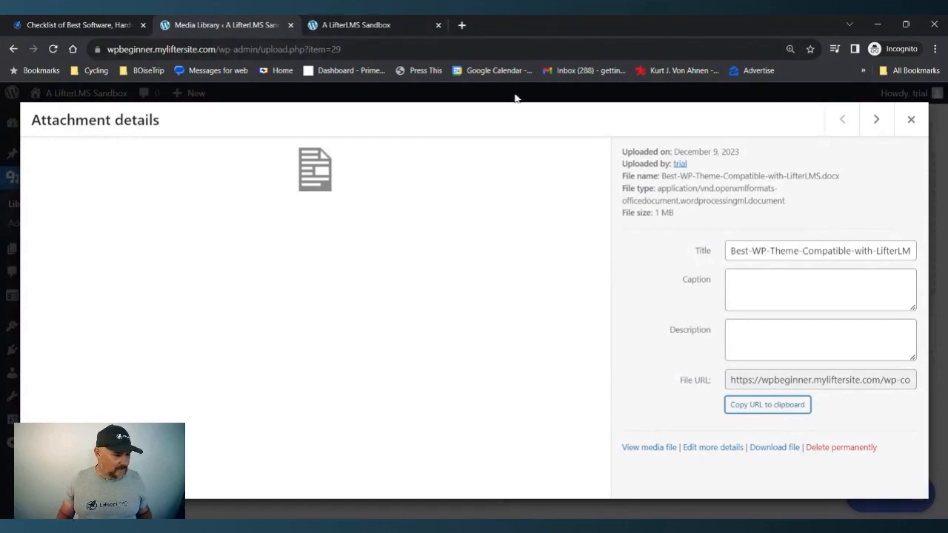
pyautogui.click(910, 119)
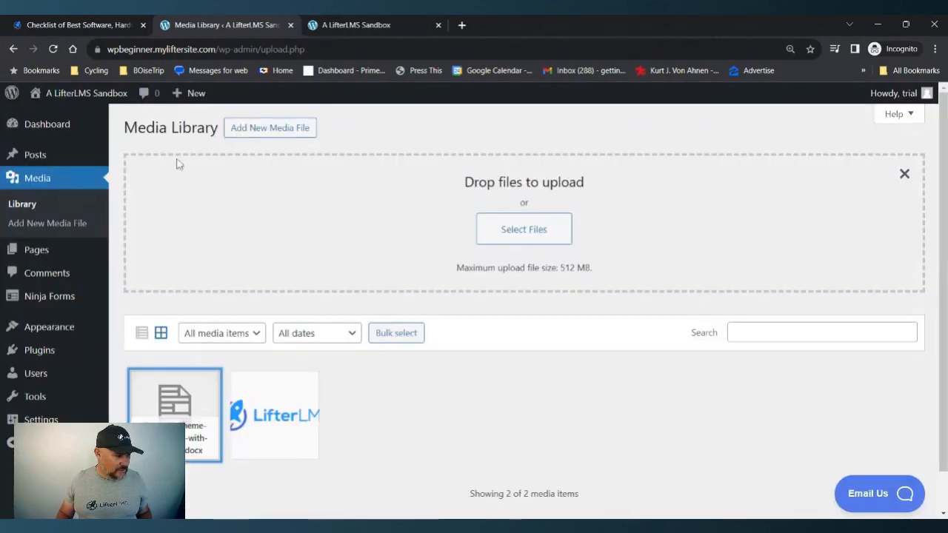
# Reopen the Home page for editing and add a Heading block directly below the YouTube video.
pyautogui.moveTo(41, 254)
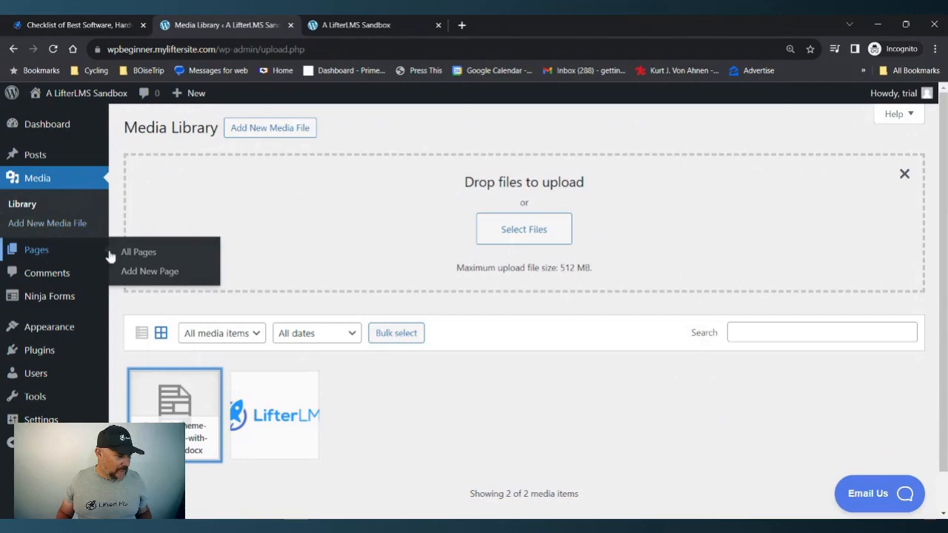
pyautogui.click(140, 253)
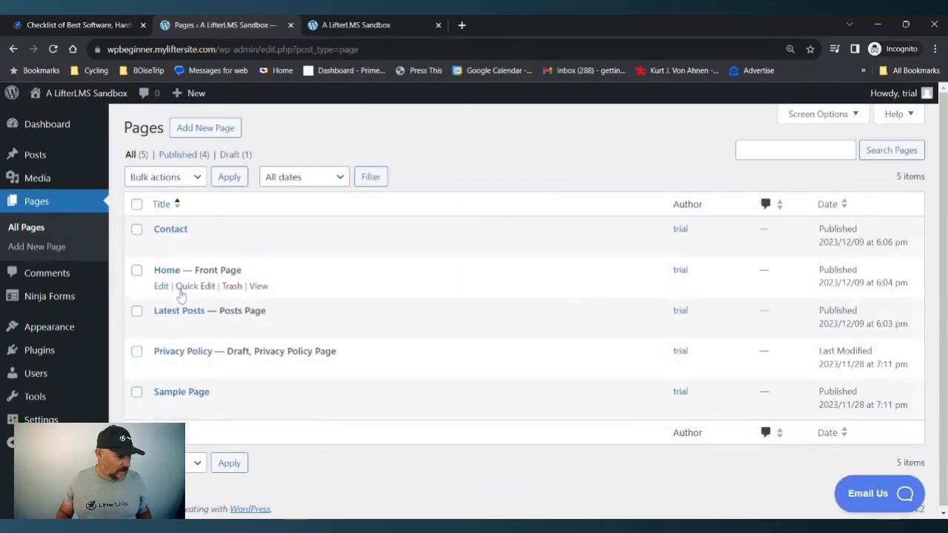
pyautogui.click(160, 287)
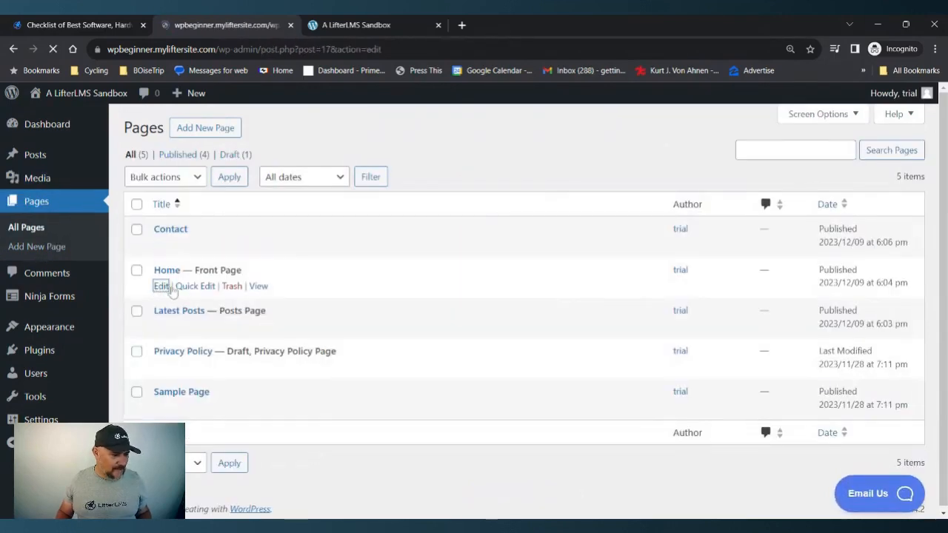
pyautogui.scroll(-2, 458, 240)
pyautogui.scroll(-10, 460, 241)
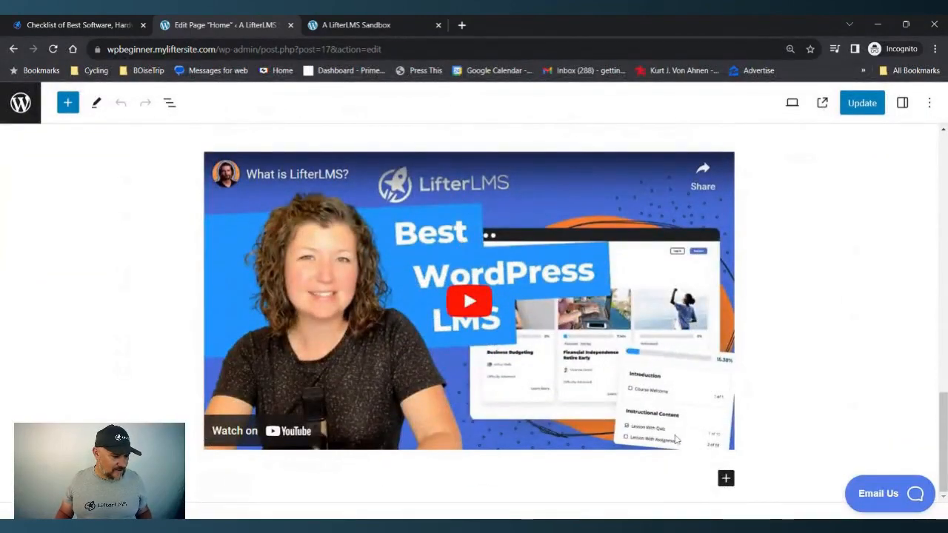
pyautogui.click(725, 478)
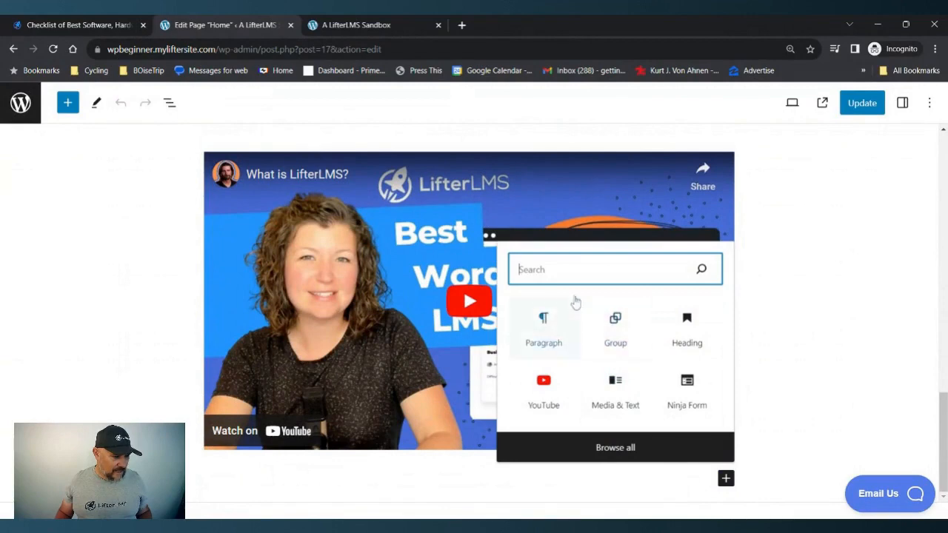
pyautogui.click(687, 328)
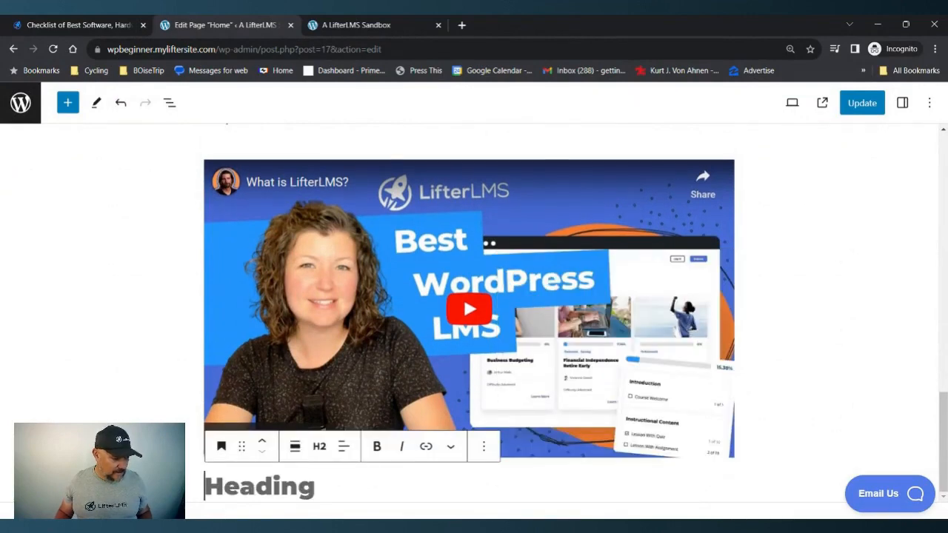
# Enter "Learn More with Our White Paper" as the text of the new heading below the YouTube video.
pyautogui.write('Learn ')
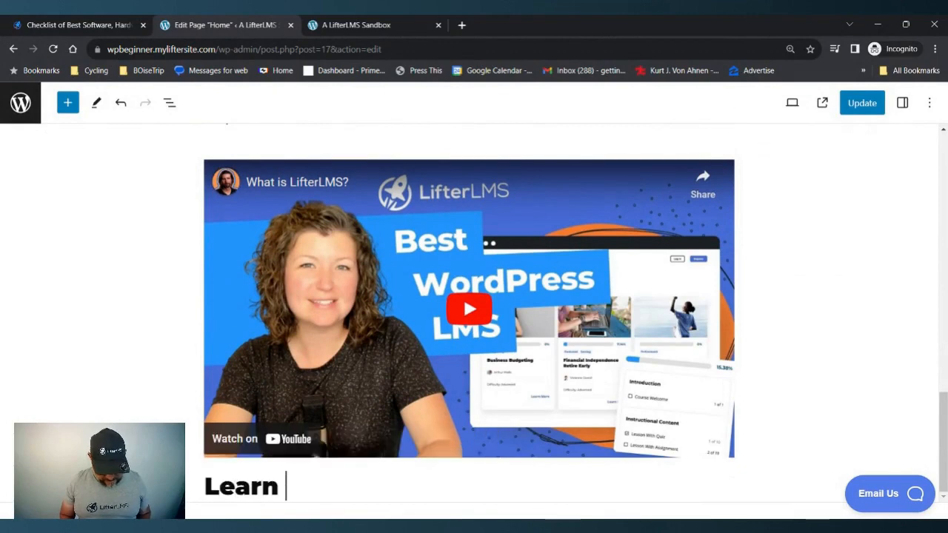
pyautogui.write('More with OUr')
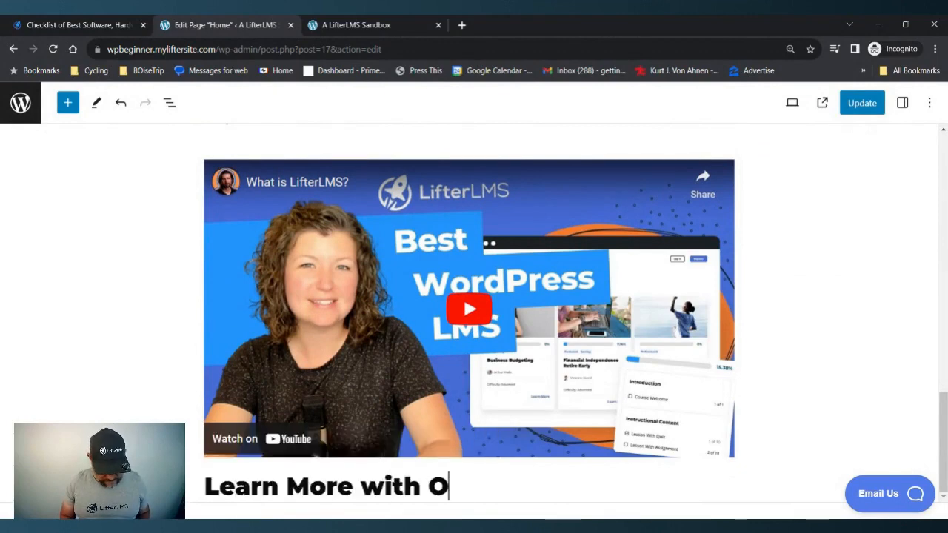
pyautogui.press('BackSpace')
pyautogui.press('BackSpace')
pyautogui.press('BackSpace')
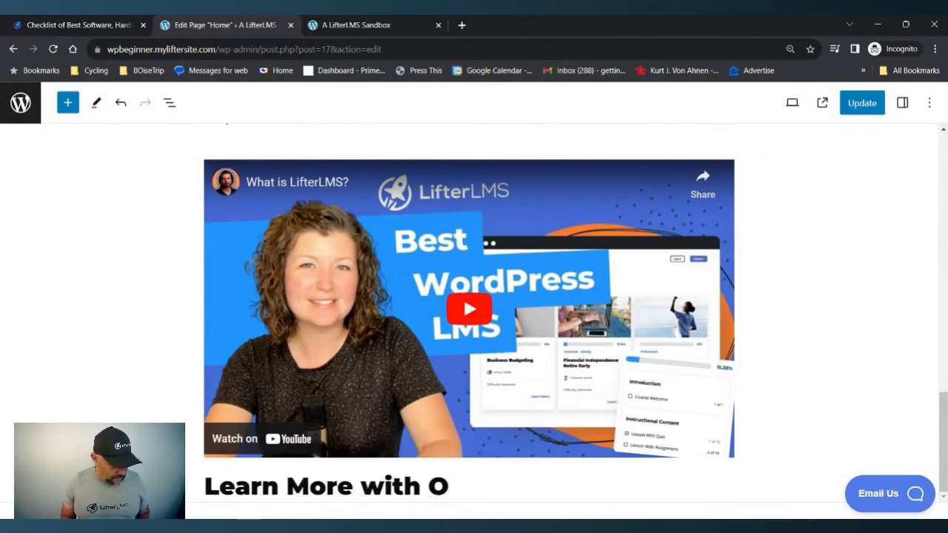
pyautogui.write('ur Whi')
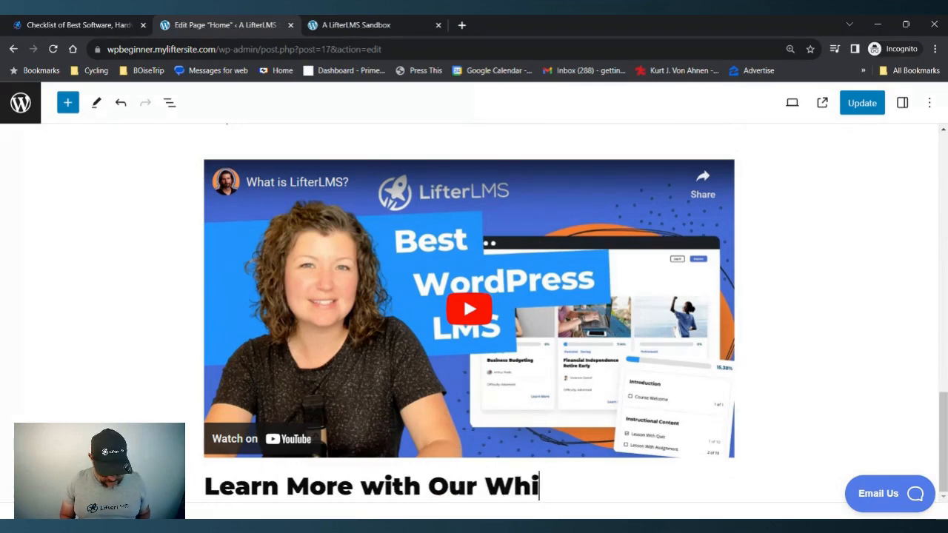
pyautogui.write('tPaper')
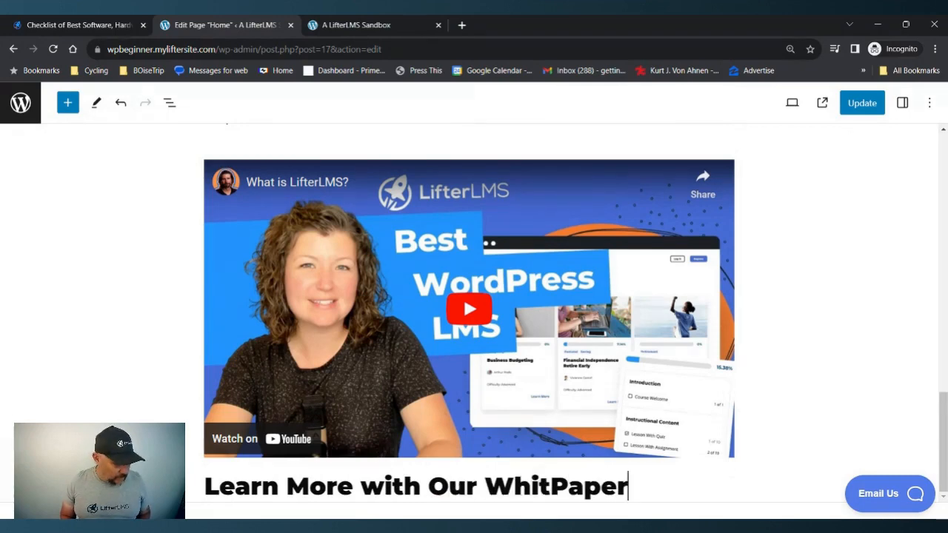
pyautogui.press('BackSpace')
pyautogui.press('BackSpace')
pyautogui.press('BackSpace')
pyautogui.press('BackSpace')
pyautogui.press('BackSpace')
pyautogui.press('BackSpace')
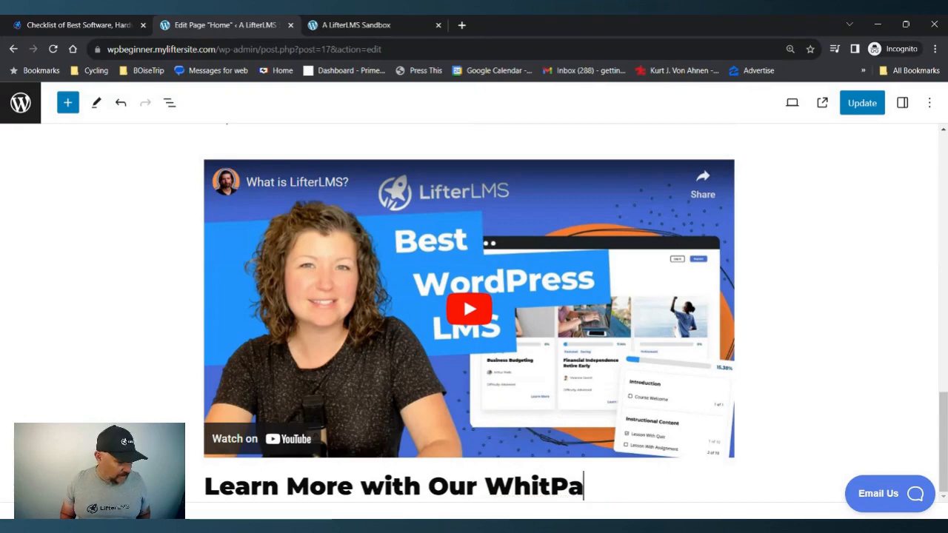
pyautogui.write('te')
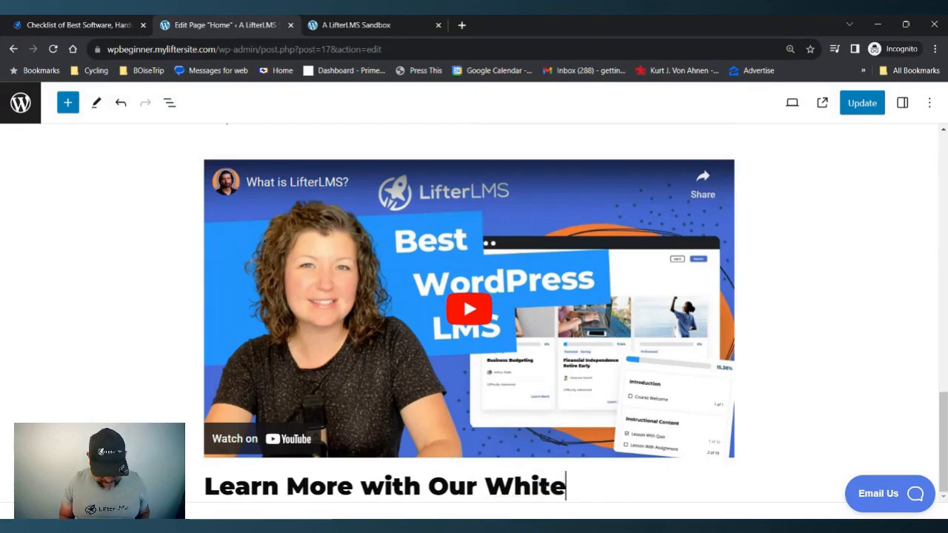
pyautogui.write(' Paper')
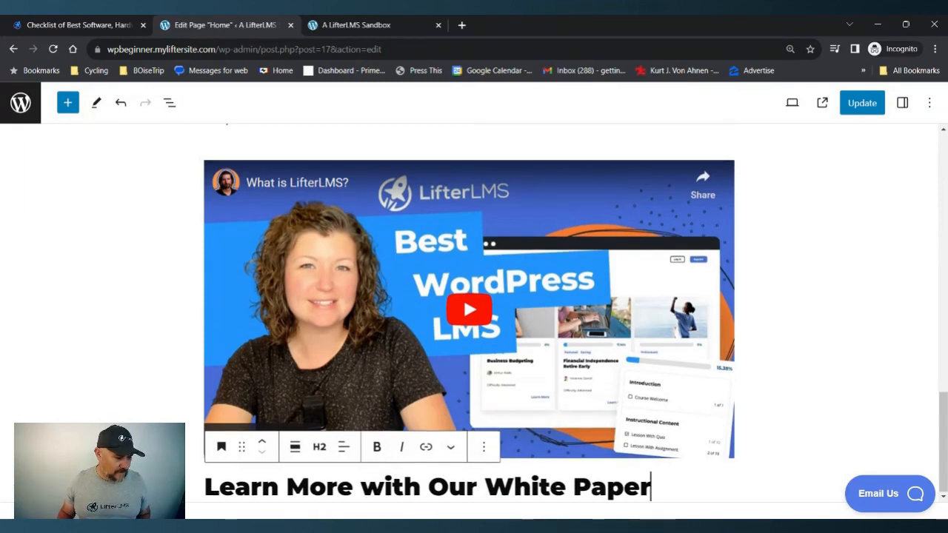
# Link the words "White Paper" in the heading to the copied .docx file URL and update the Home page.
pyautogui.hotkey('shift', 'Left')
pyautogui.hotkey('shift', 'Left')
pyautogui.hotkey('shift', 'Left')
pyautogui.hotkey('shift', 'Left')
pyautogui.hotkey('shift', 'Left')
pyautogui.hotkey('shift', 'Left')
pyautogui.hotkey('shift', 'Left')
pyautogui.hotkey('shift', 'Left')
pyautogui.hotkey('shift', 'Left')
pyautogui.hotkey('shift', 'Left')
pyautogui.hotkey('shift', 'Left')
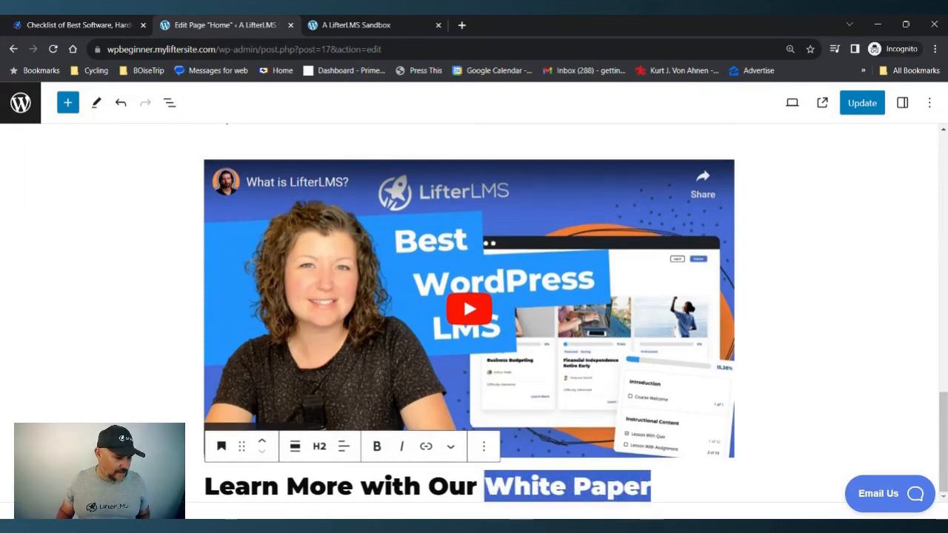
pyautogui.click(425, 447)
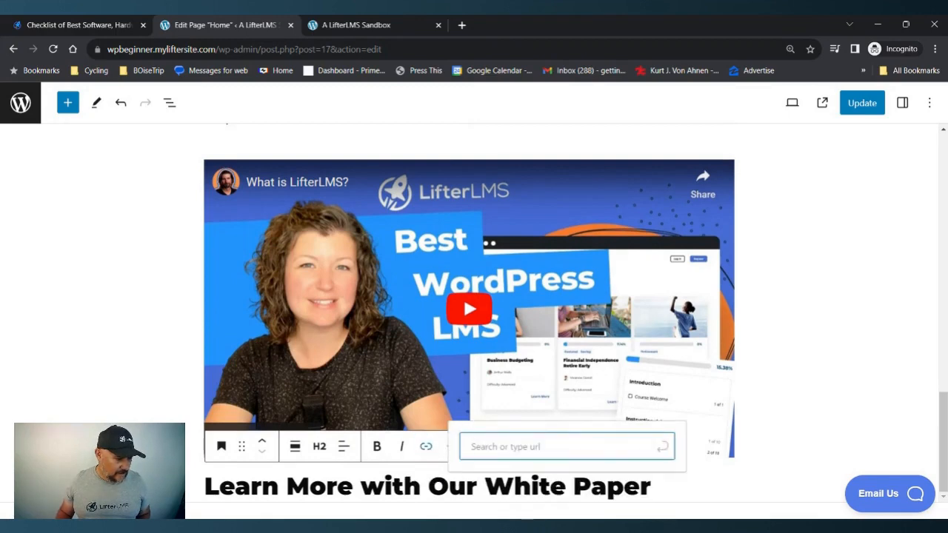
pyautogui.hotkey('ctrl', 'v')
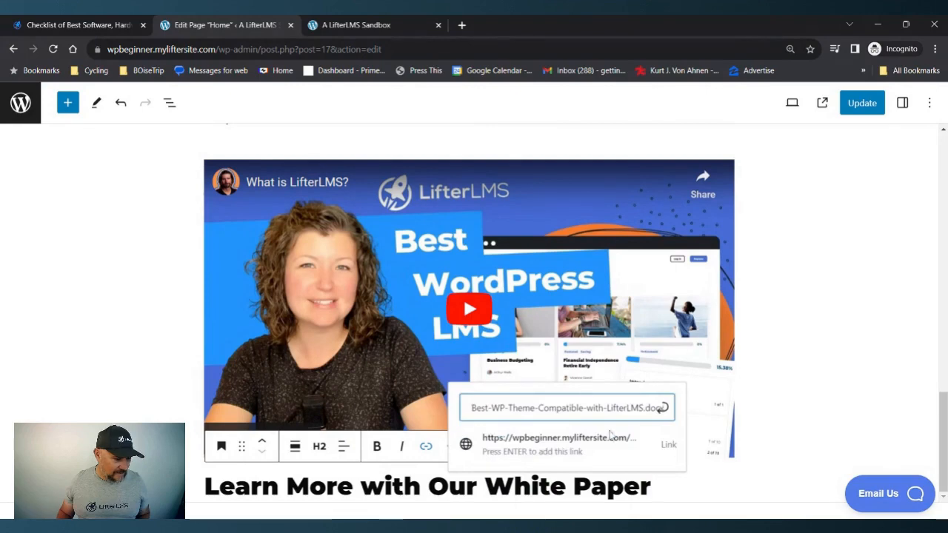
pyautogui.click(661, 407)
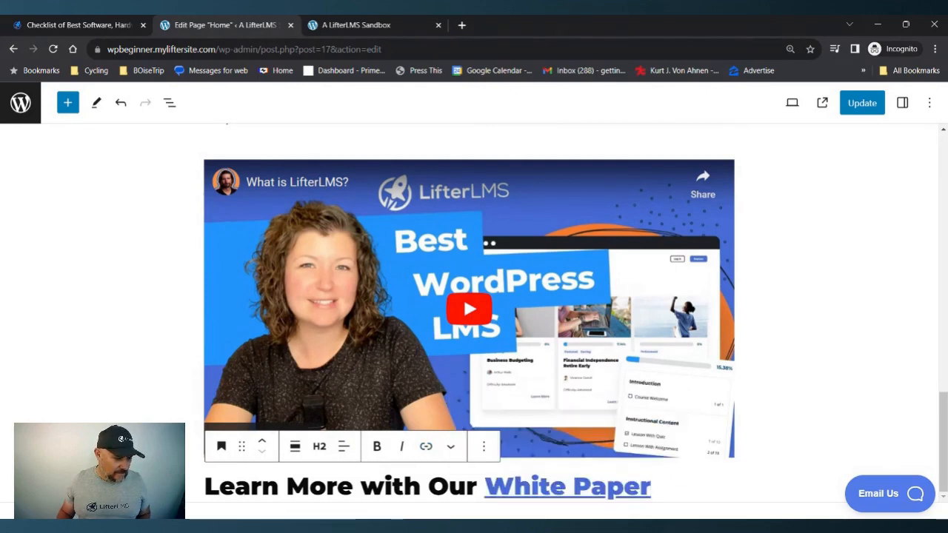
pyautogui.click(859, 104)
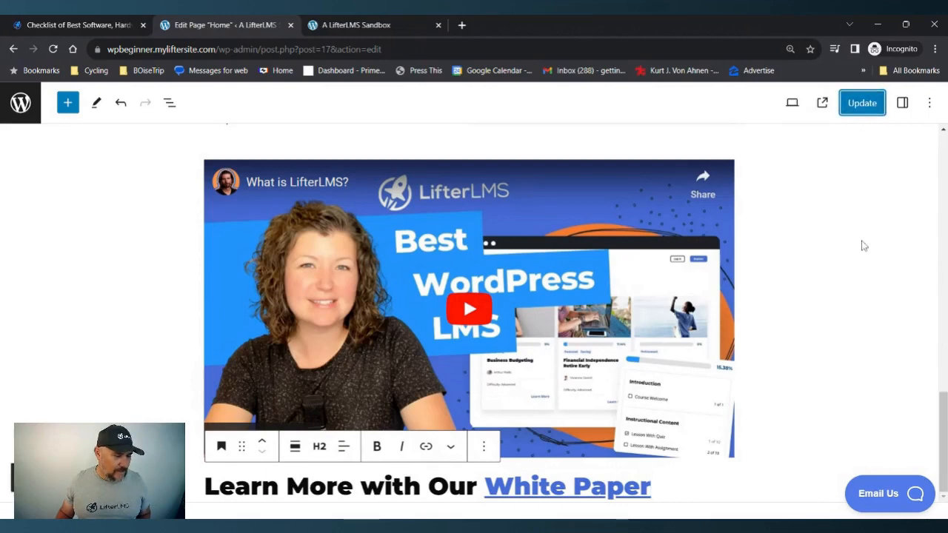
# Reload the live site's home page and test the White Paper link in the heading below the video.
pyautogui.click(370, 27)
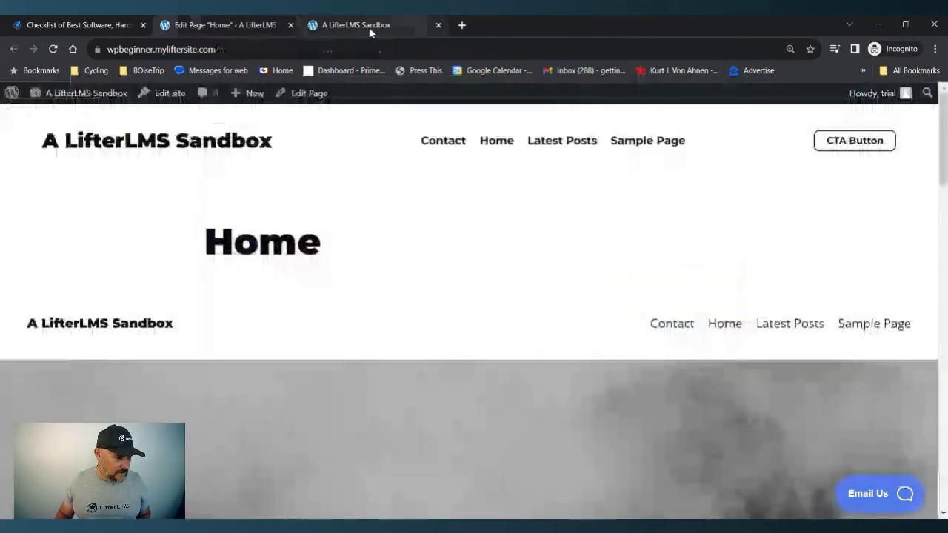
pyautogui.click(53, 50)
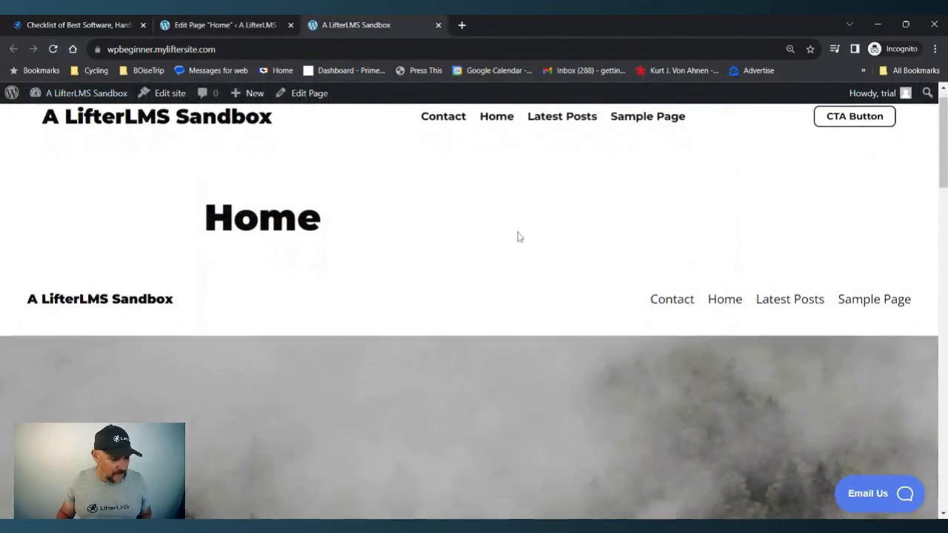
pyautogui.scroll(-15, 518, 237)
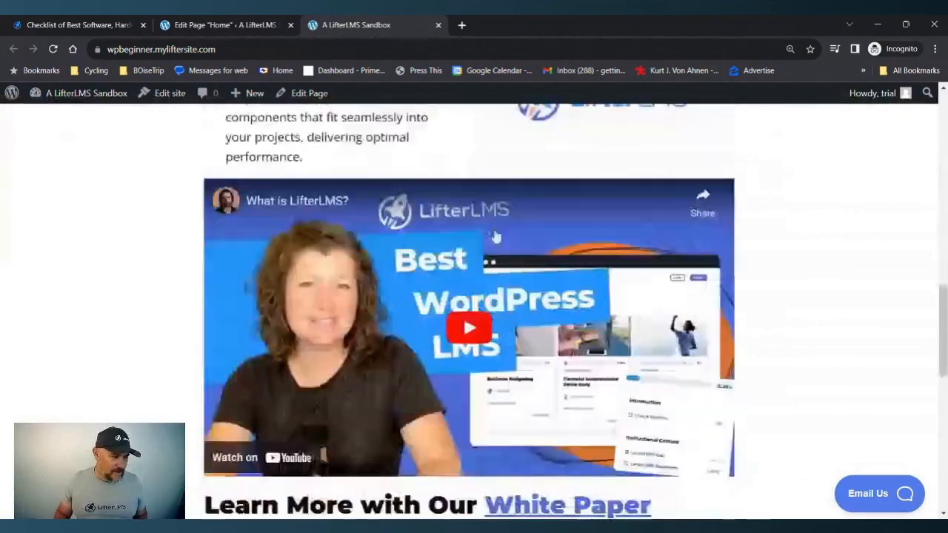
pyautogui.scroll(-2, 495, 237)
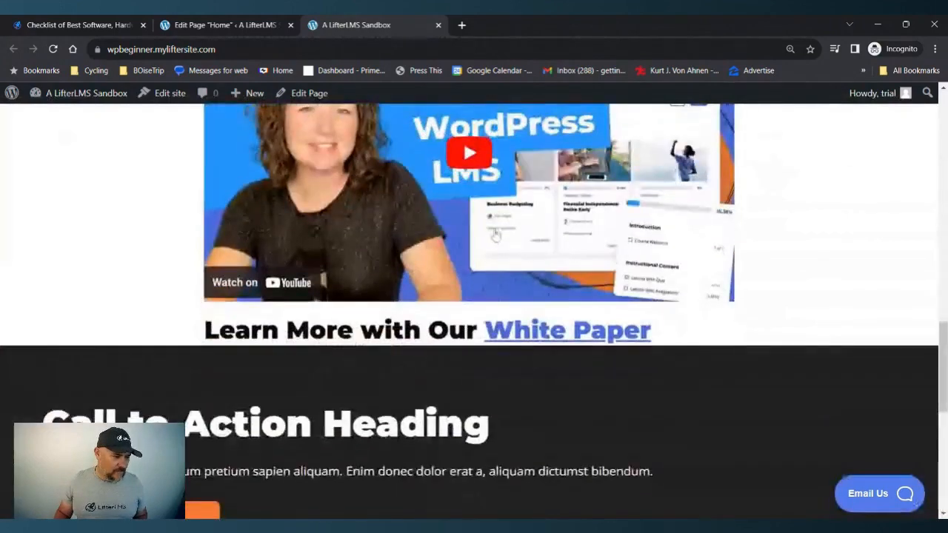
pyautogui.click(530, 335)
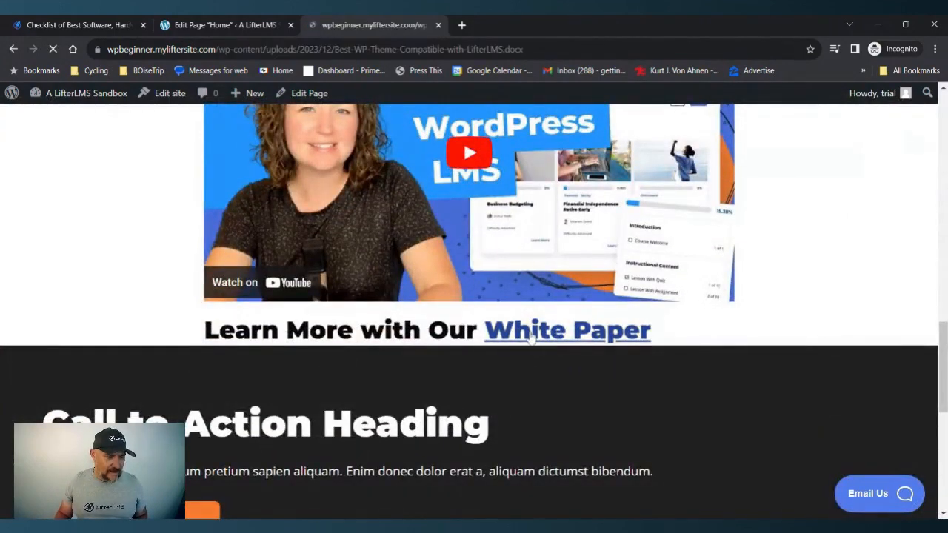